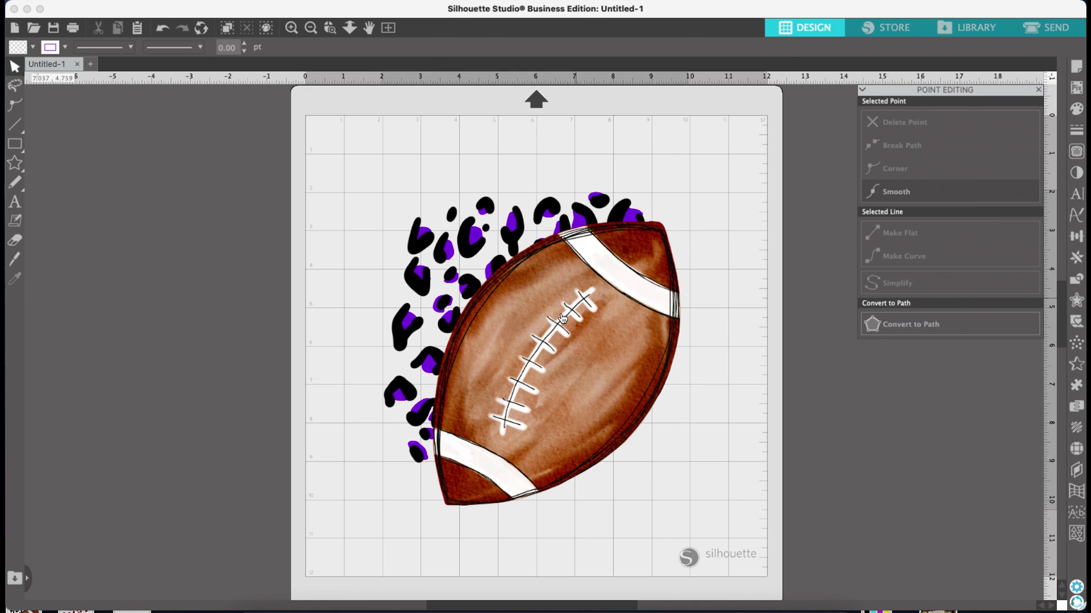
# Step: Move the finished football design with purple leopard spots off the mat, into the empty area beside it
pyautogui.click(554, 332)
pyautogui.click(321, 186)
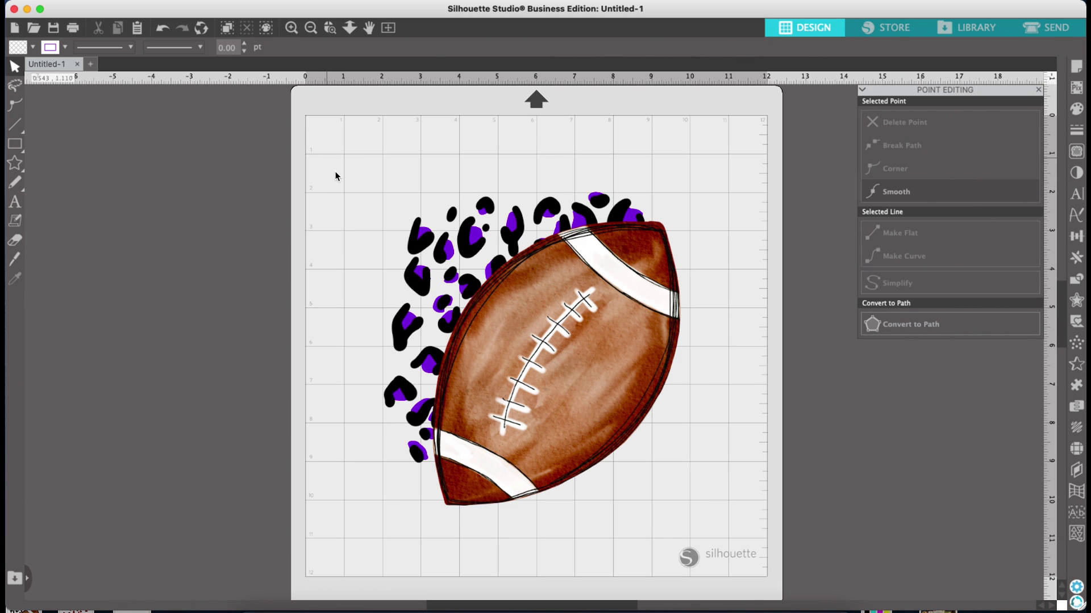
pyautogui.click(555, 365)
pyautogui.moveTo(516, 355); pyautogui.dragTo(14, 310)
pyautogui.click(253, 475)
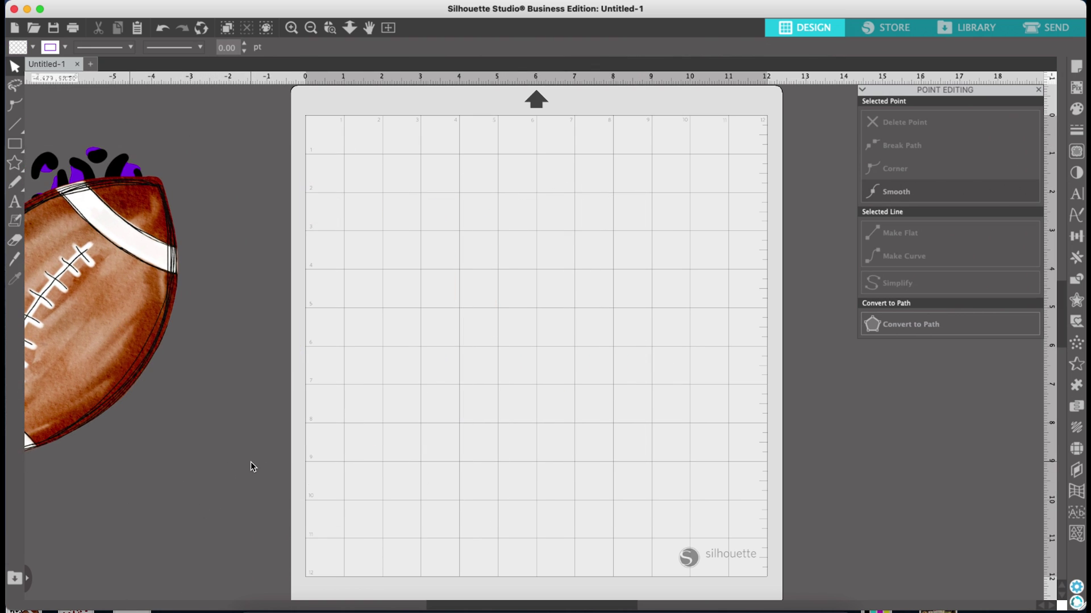
# Step: Bring the football image with black leopard markings and the separate file of leopard spot outlines onto the mat
pyautogui.moveTo(50, 607); pyautogui.dragTo(548, 370)
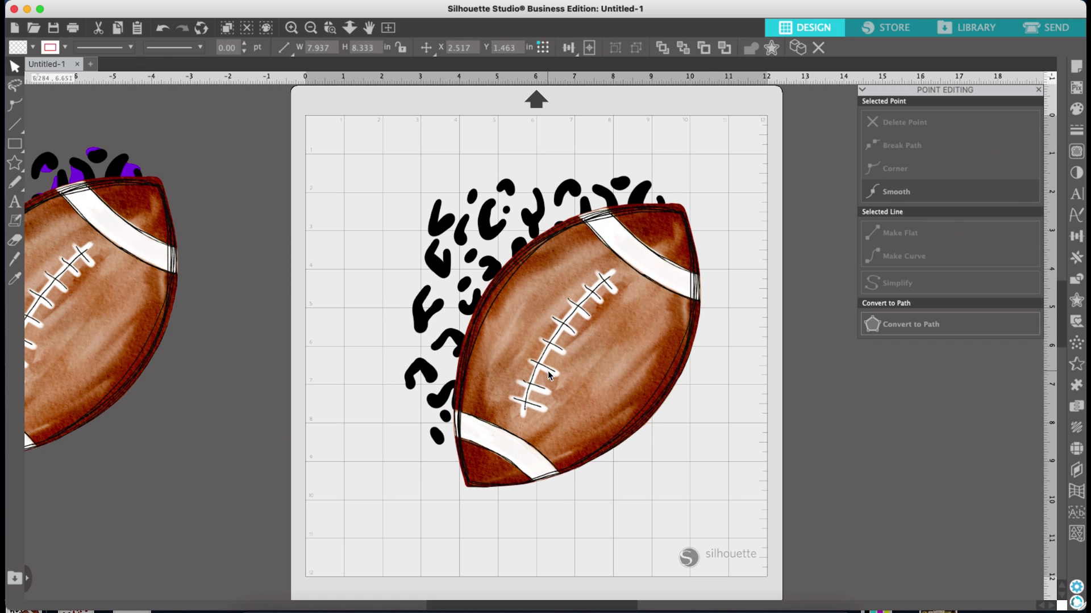
pyautogui.click(346, 405)
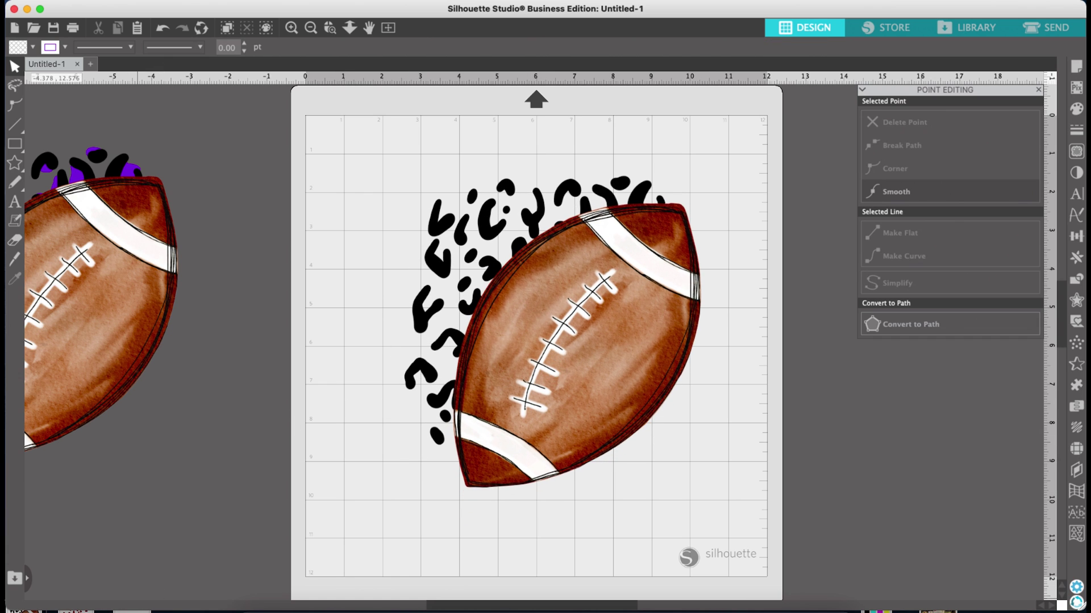
pyautogui.moveTo(148, 612); pyautogui.dragTo(377, 177)
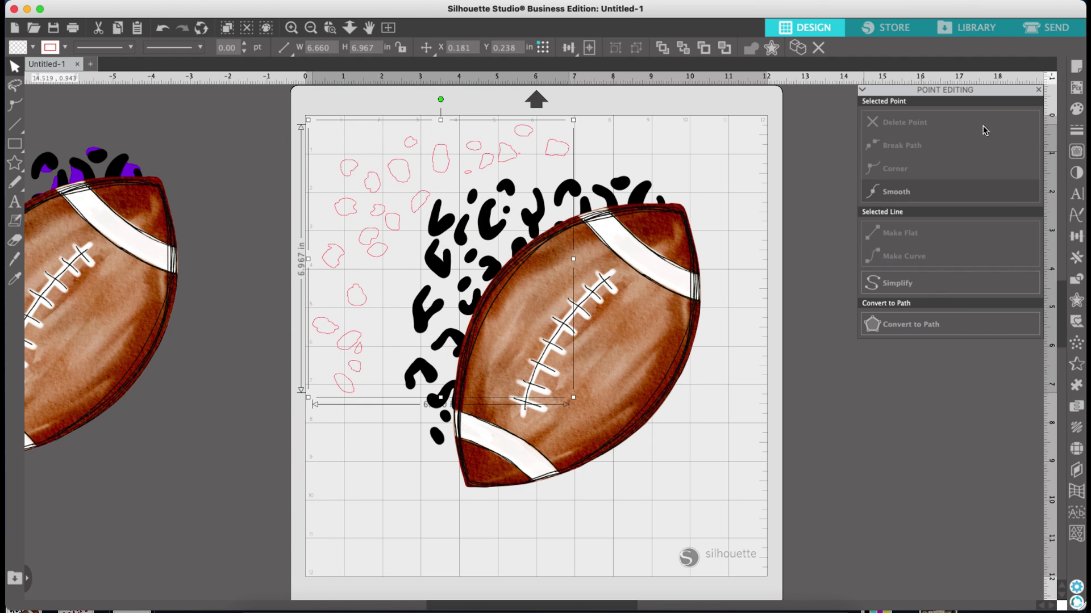
# Step: Give the leopard spot outlines the recently used purple as both fill color and line color
pyautogui.click(1076, 108)
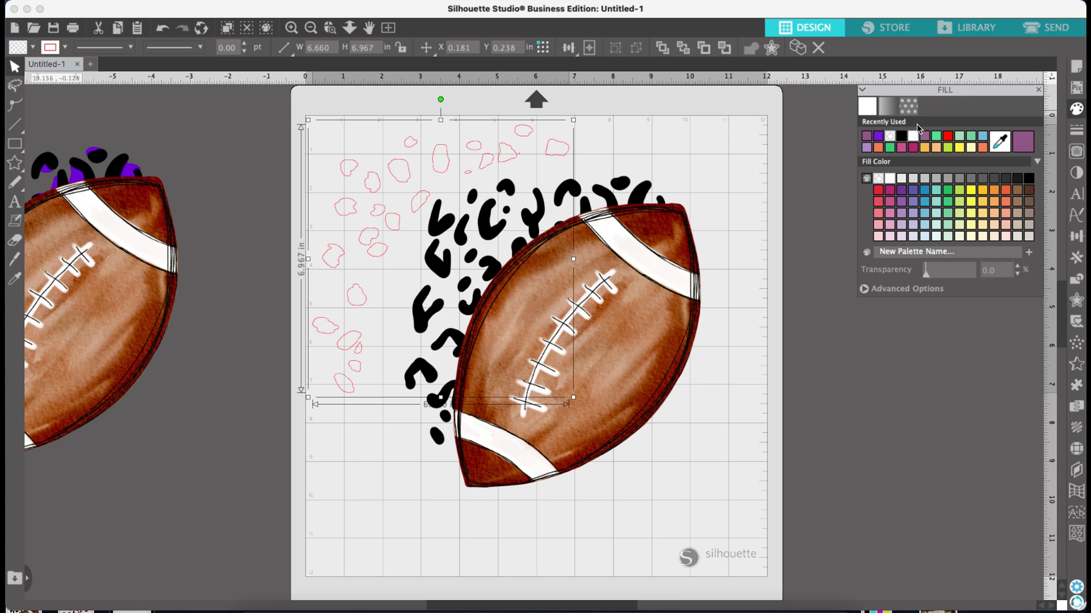
pyautogui.click(879, 138)
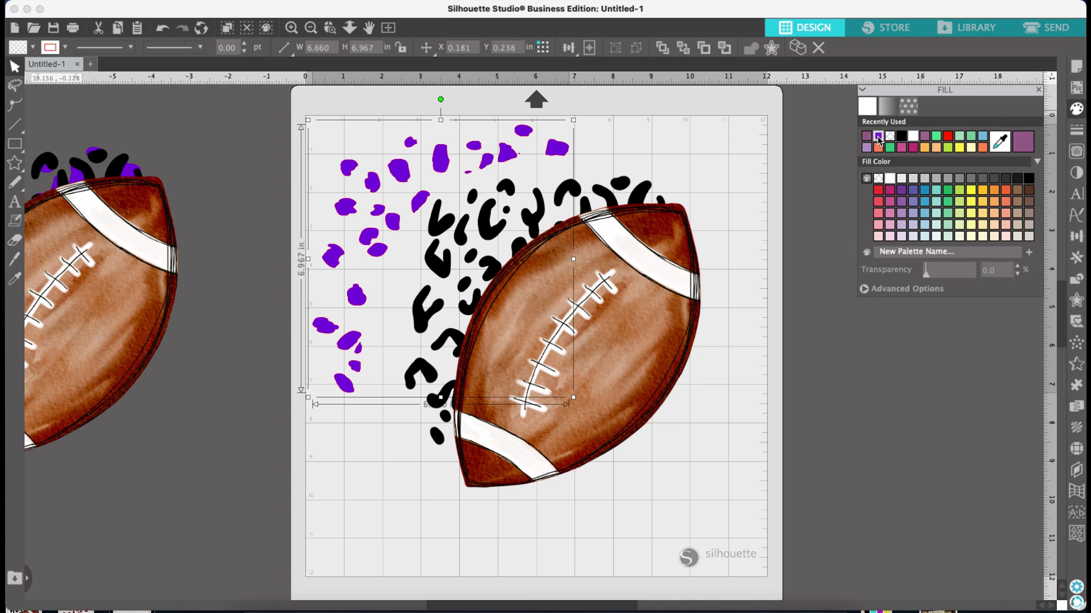
pyautogui.click(1078, 132)
pyautogui.click(888, 111)
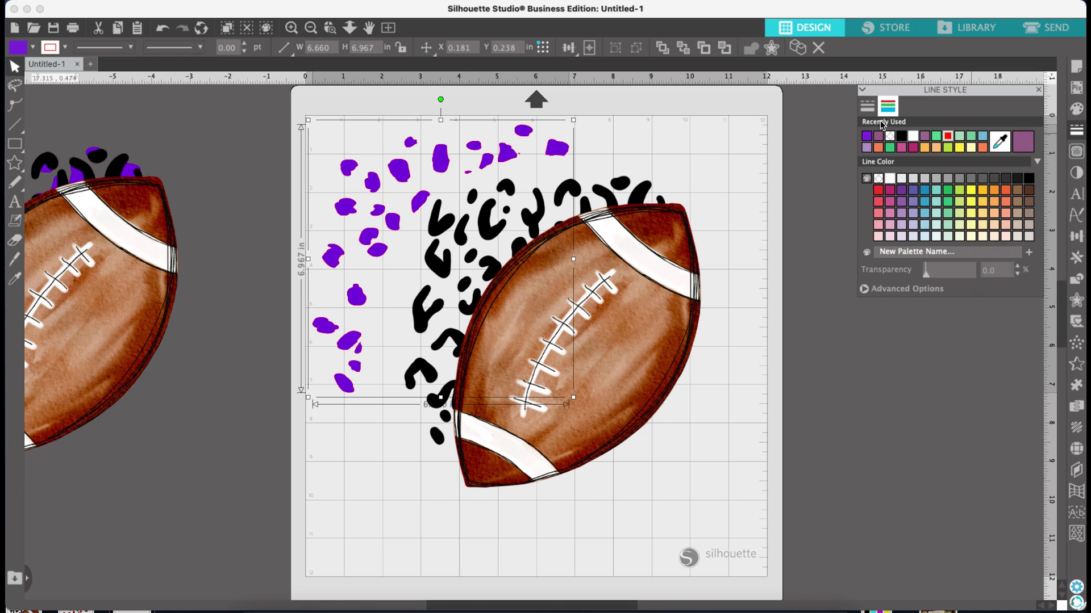
pyautogui.click(868, 137)
pyautogui.click(449, 163)
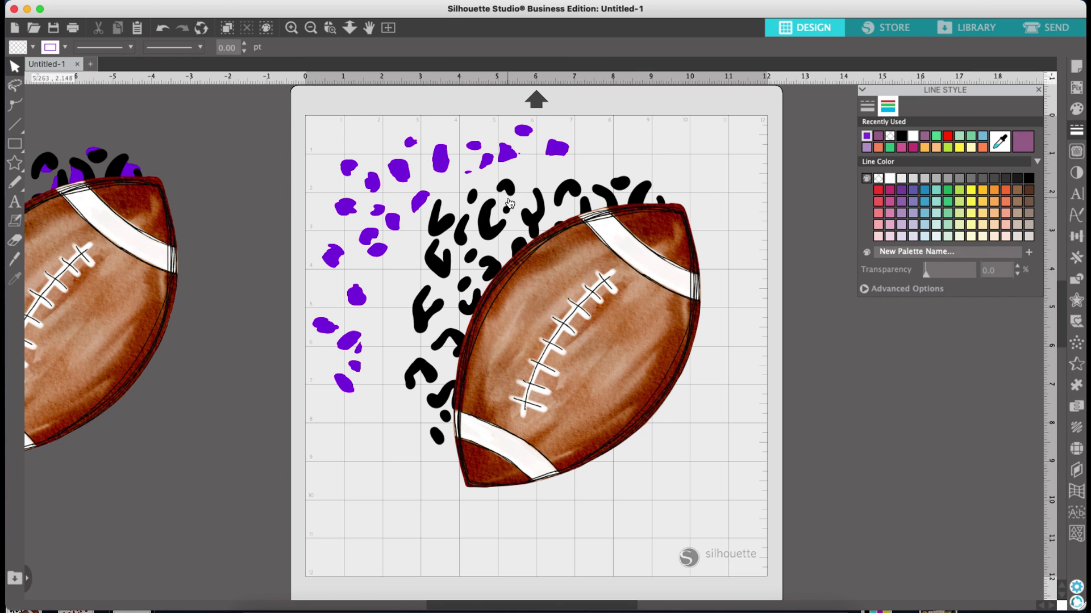
# Step: Place the purple spots behind the football image and position the image so its black markings frame them
pyautogui.moveTo(450, 163); pyautogui.dragTo(541, 276)
pyautogui.click(539, 279)
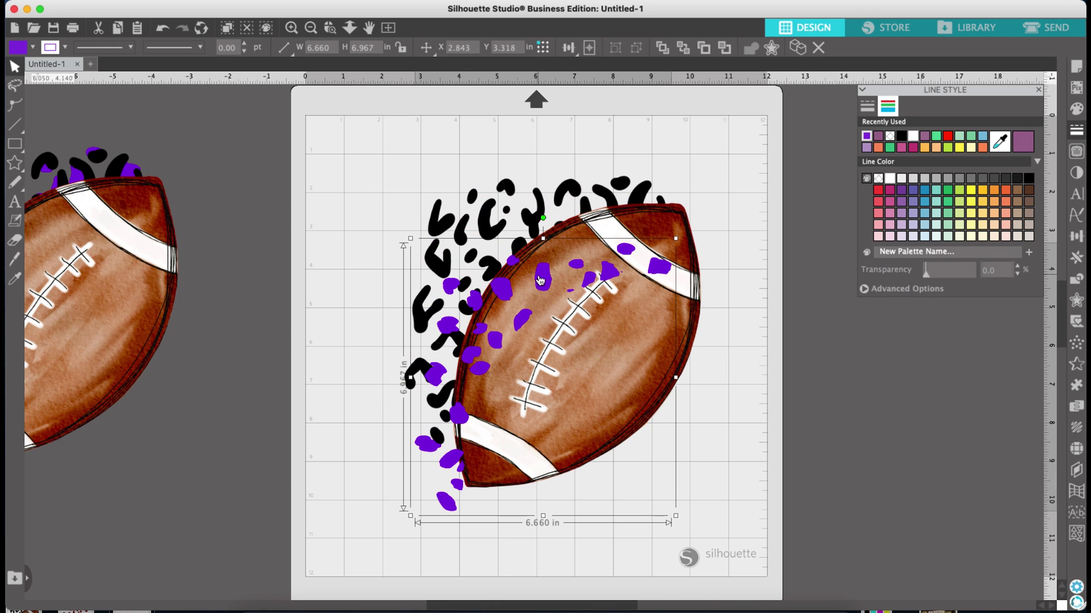
pyautogui.click(683, 49)
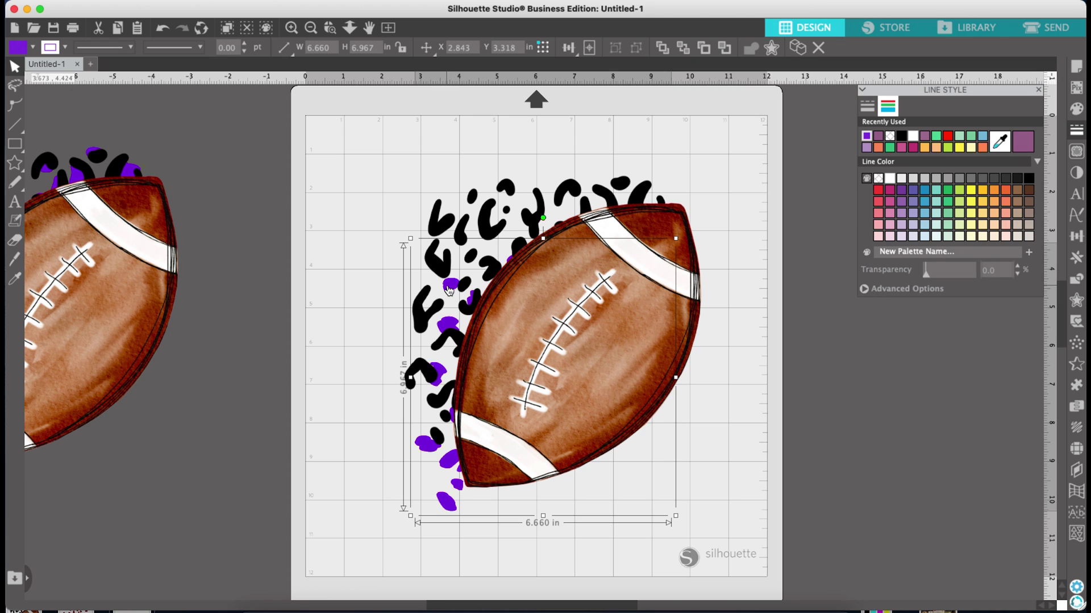
pyautogui.moveTo(446, 286); pyautogui.dragTo(459, 359)
pyautogui.click(461, 368)
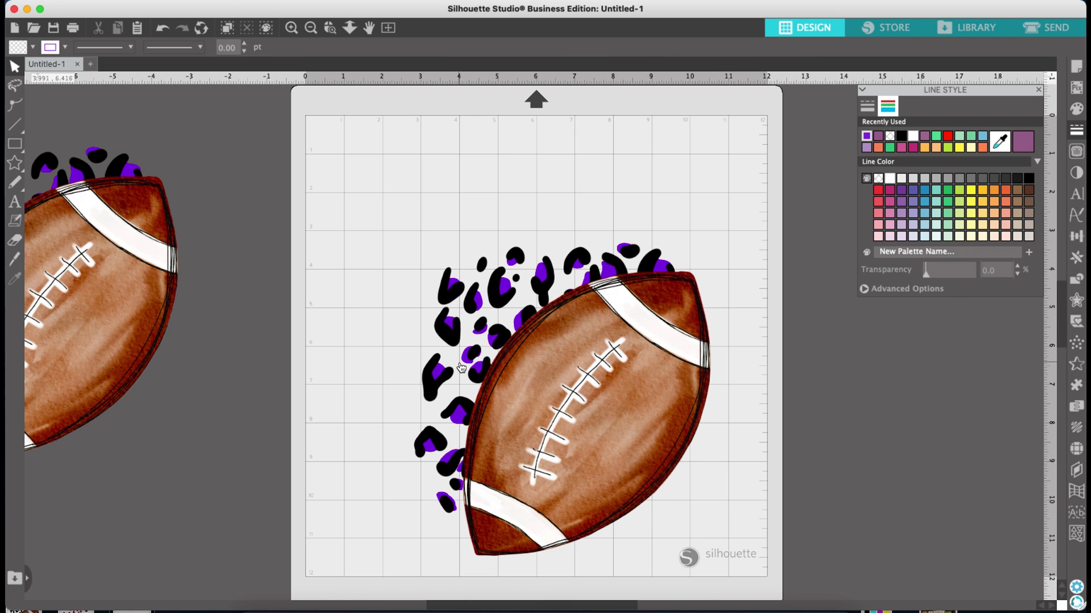
# Step: Nudge the football image slightly left and down to fine-tune its black markings over the purple spots
pyautogui.scroll(8, 461, 368)
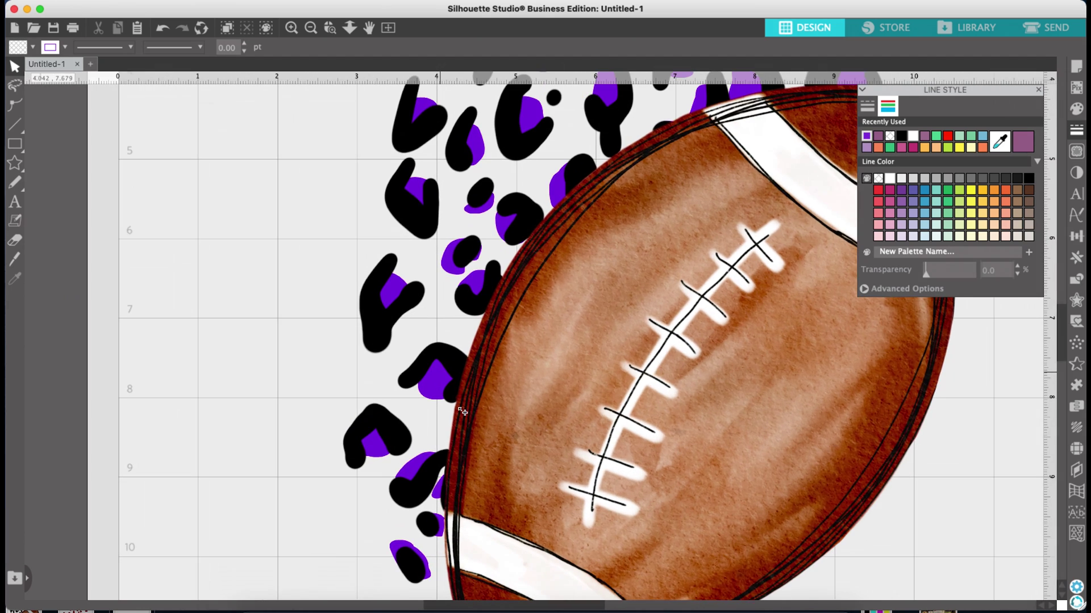
pyautogui.scroll(3, 732, 204)
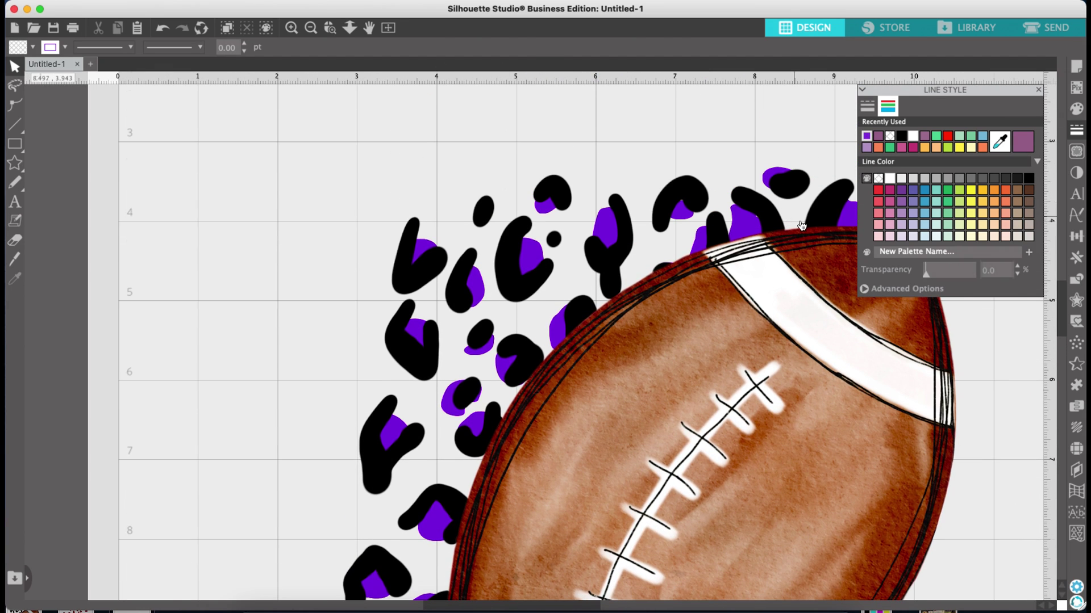
pyautogui.click(748, 230)
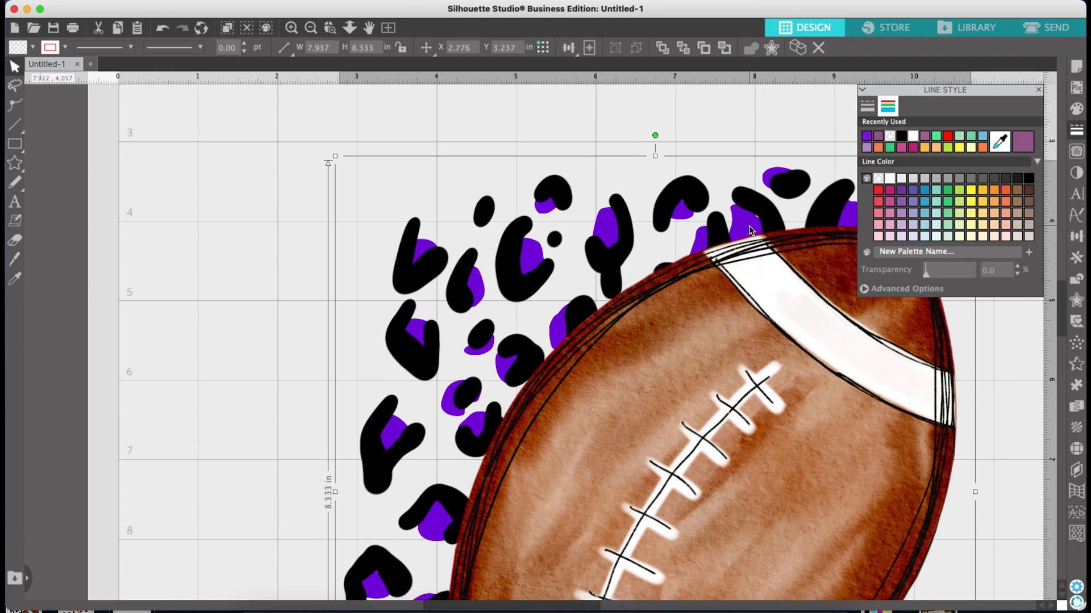
pyautogui.press('Left')
pyautogui.press('Left')
pyautogui.press('Down')
pyautogui.scroll(-1, 748, 226)
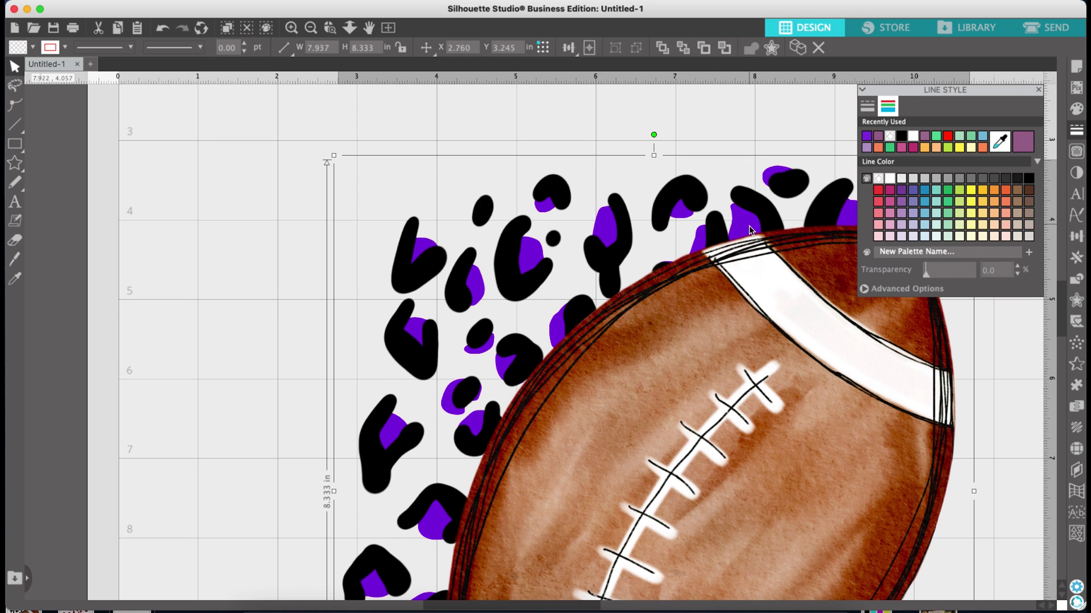
pyautogui.press('Left')
pyautogui.scroll(-1, 675, 328)
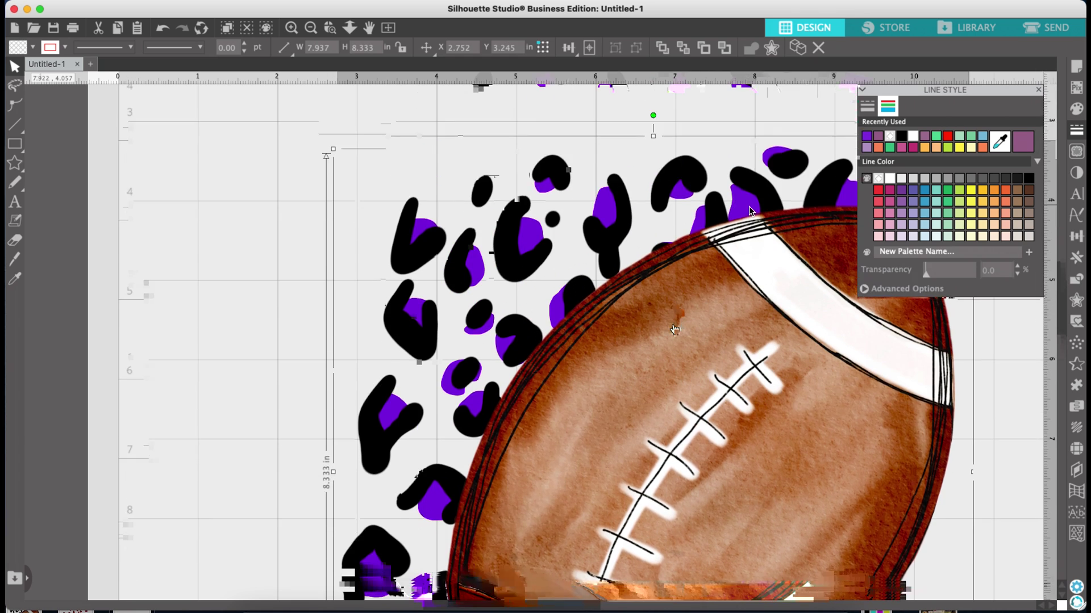
pyautogui.scroll(-5, 674, 329)
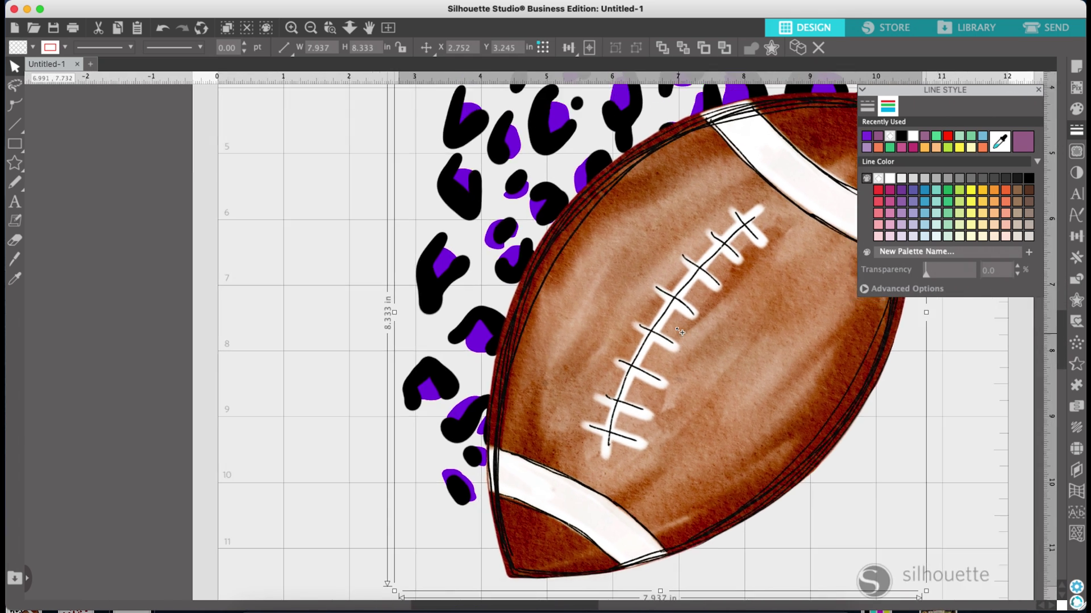
pyautogui.scroll(-5, 680, 332)
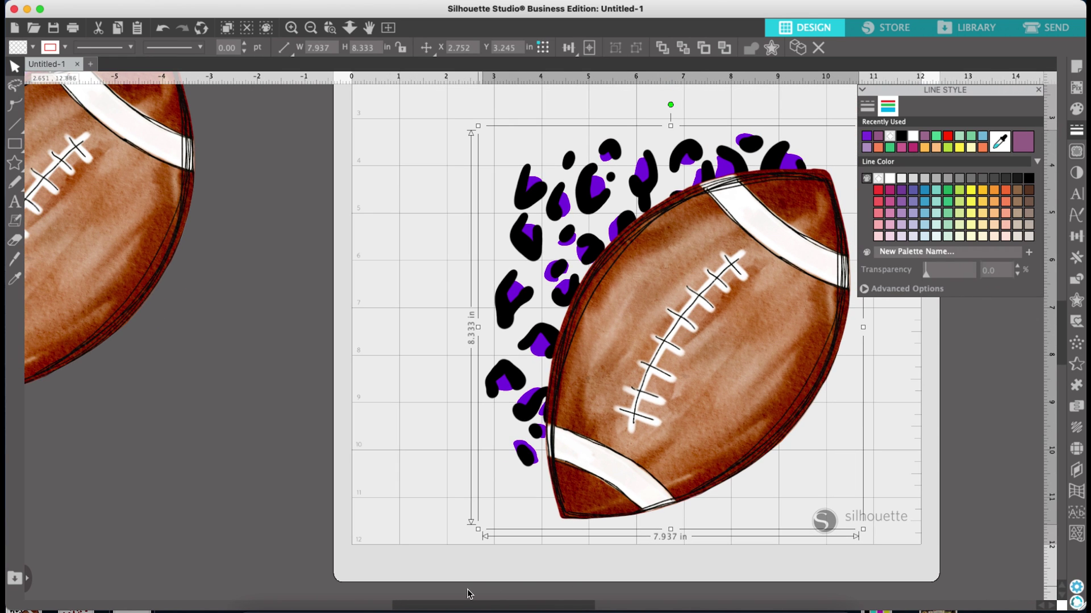
pyautogui.moveTo(468, 605); pyautogui.dragTo(484, 604)
pyautogui.scroll(-2, 545, 446)
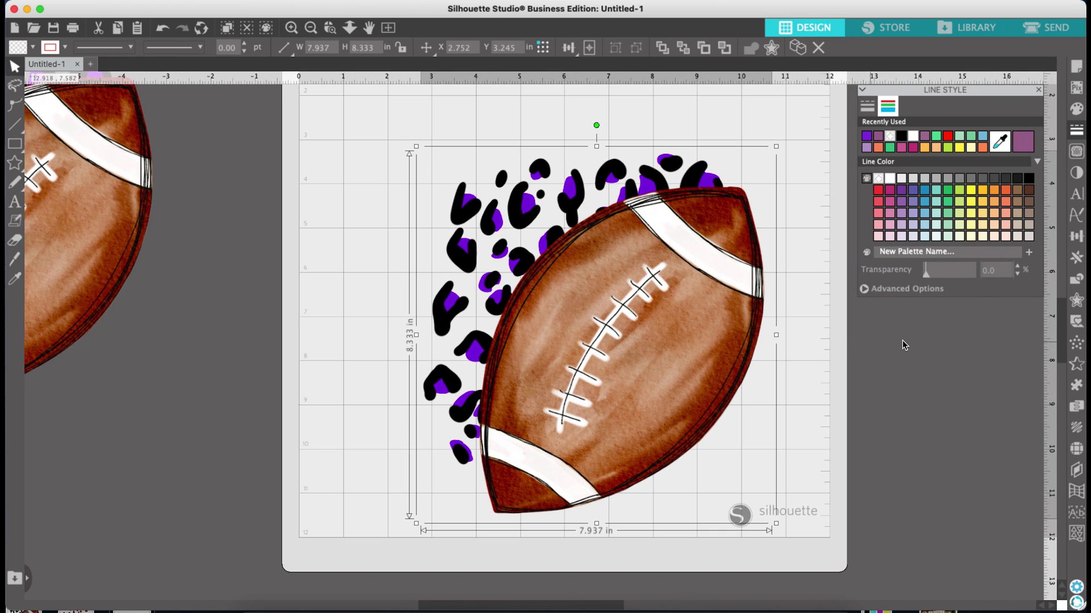
pyautogui.click(904, 346)
# Step: Group the football image with the purple spots and shift the design, and undo both changes
pyautogui.moveTo(370, 133); pyautogui.dragTo(534, 363)
pyautogui.rightClick(628, 358)
pyautogui.click(670, 575)
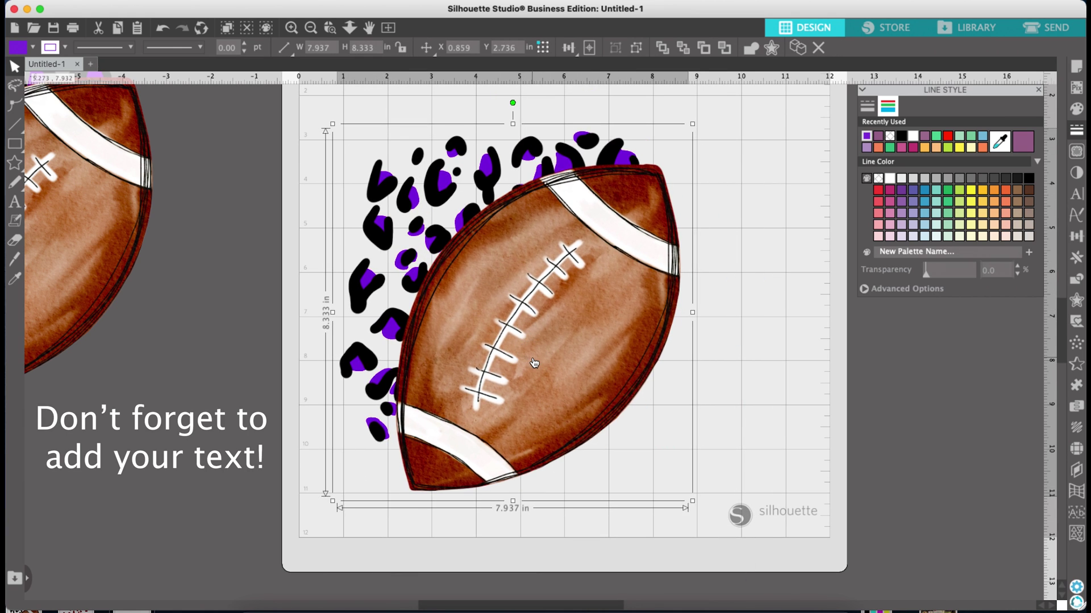
pyautogui.press('super+z')
pyautogui.press('super+z')
pyautogui.press('super+z')
pyautogui.press('super+z')
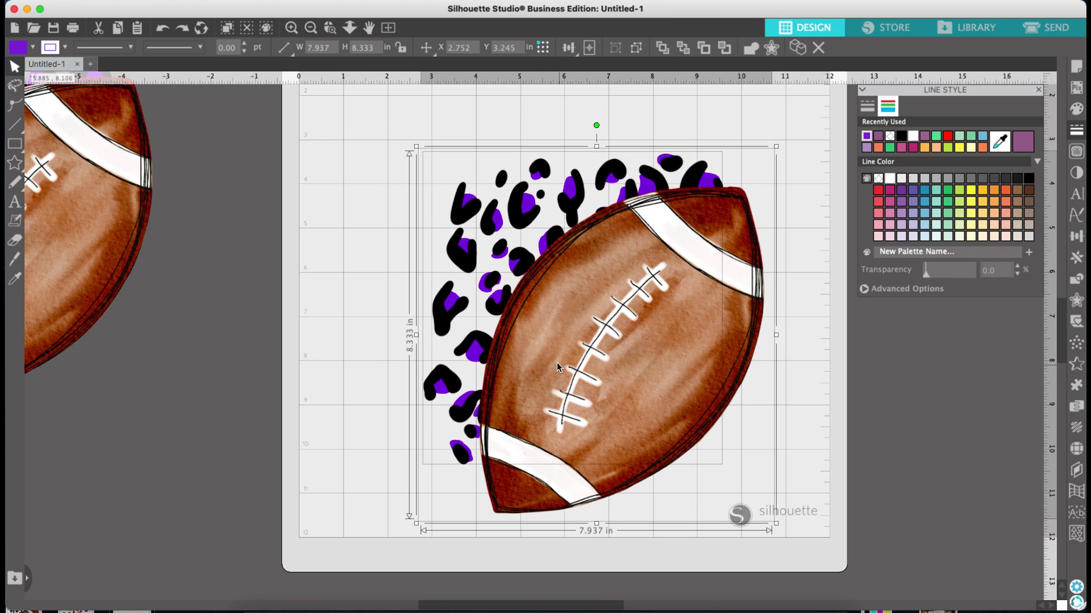
# Step: Shift the whole design slightly to the right and offset the football image from the purple spots
pyautogui.moveTo(557, 363); pyautogui.dragTo(568, 365)
pyautogui.click(351, 348)
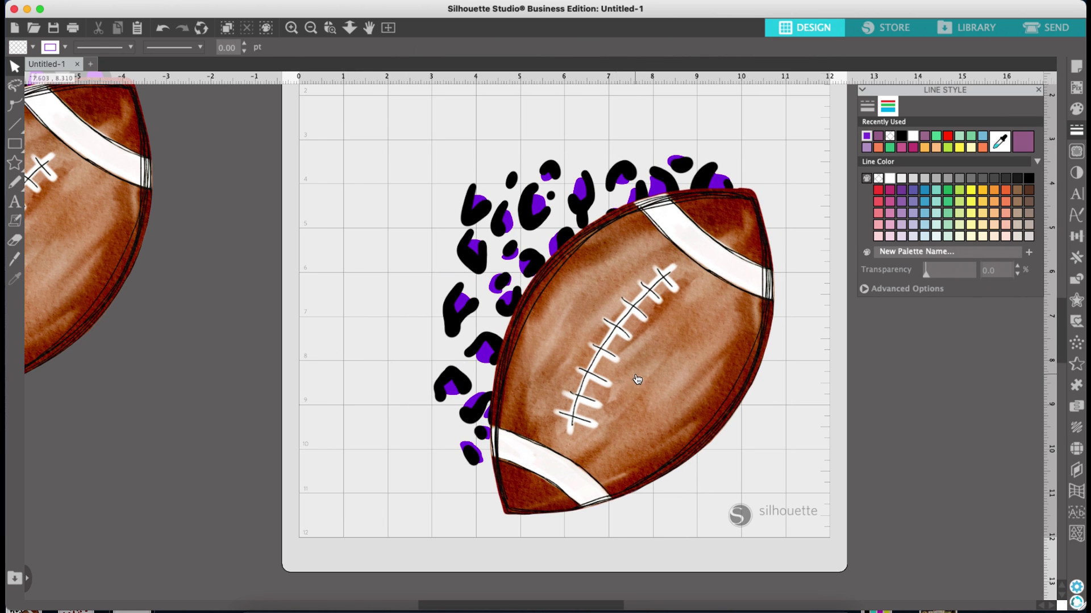
pyautogui.moveTo(635, 376); pyautogui.dragTo(656, 377)
pyautogui.click(656, 380)
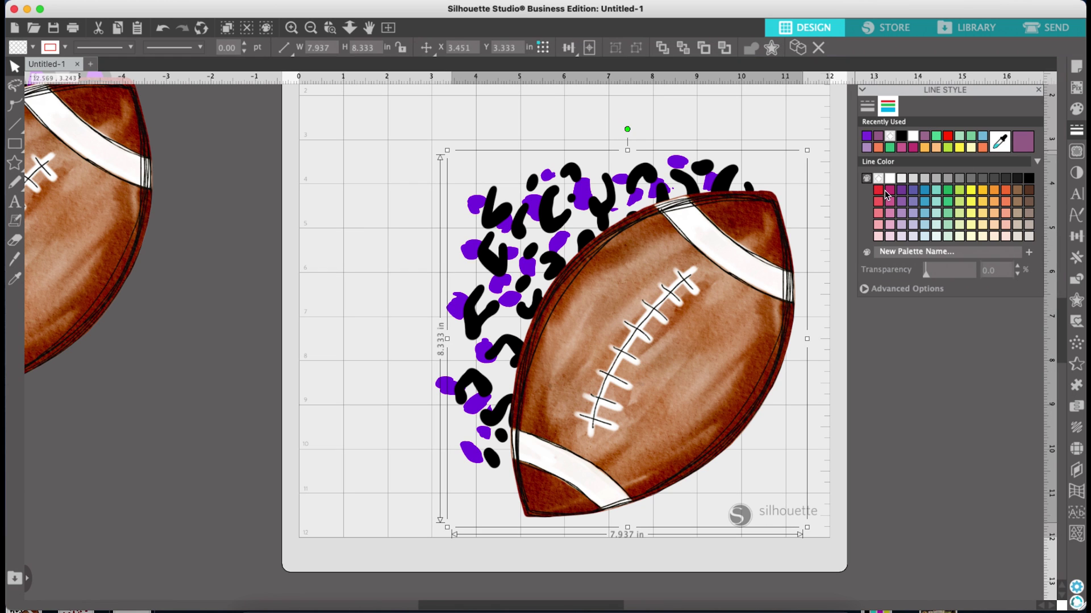
# Step: Try a mauve and a red line color and a red fill on the football image, and undo the fill
pyautogui.click(1021, 143)
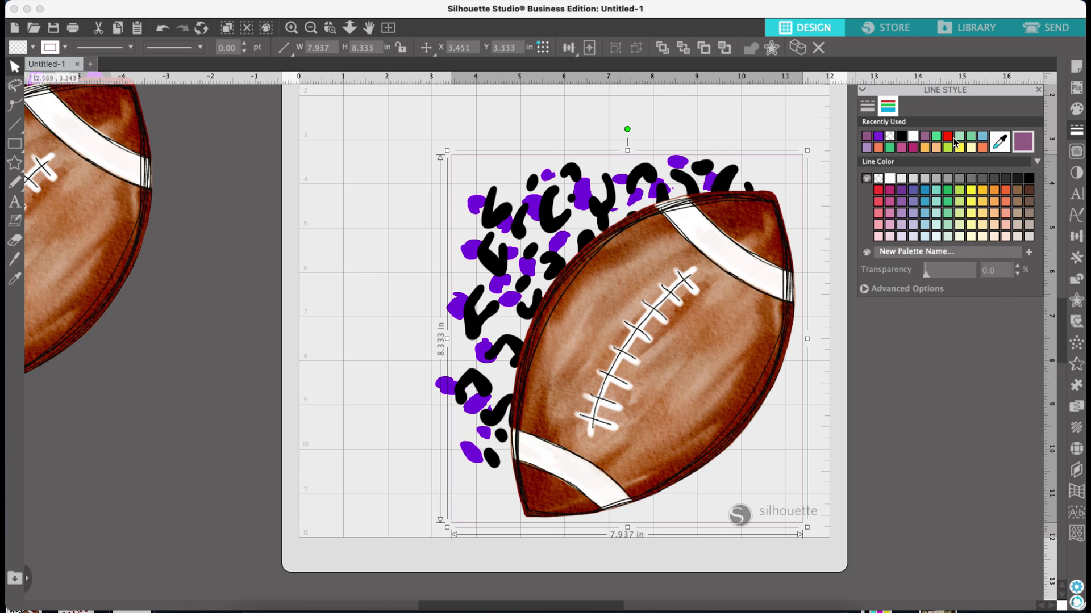
pyautogui.click(948, 137)
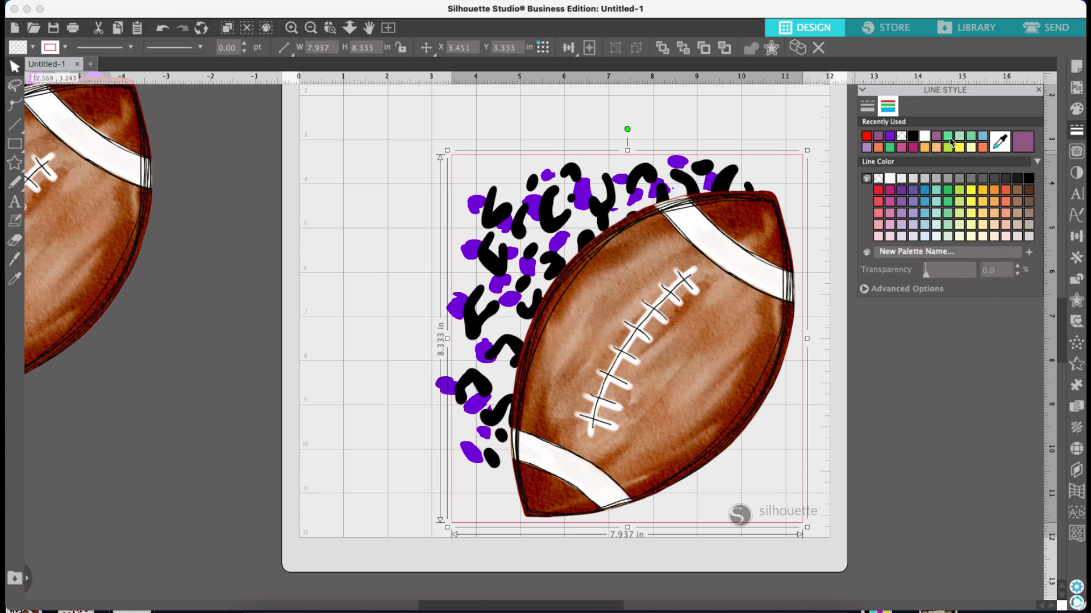
pyautogui.click(1022, 141)
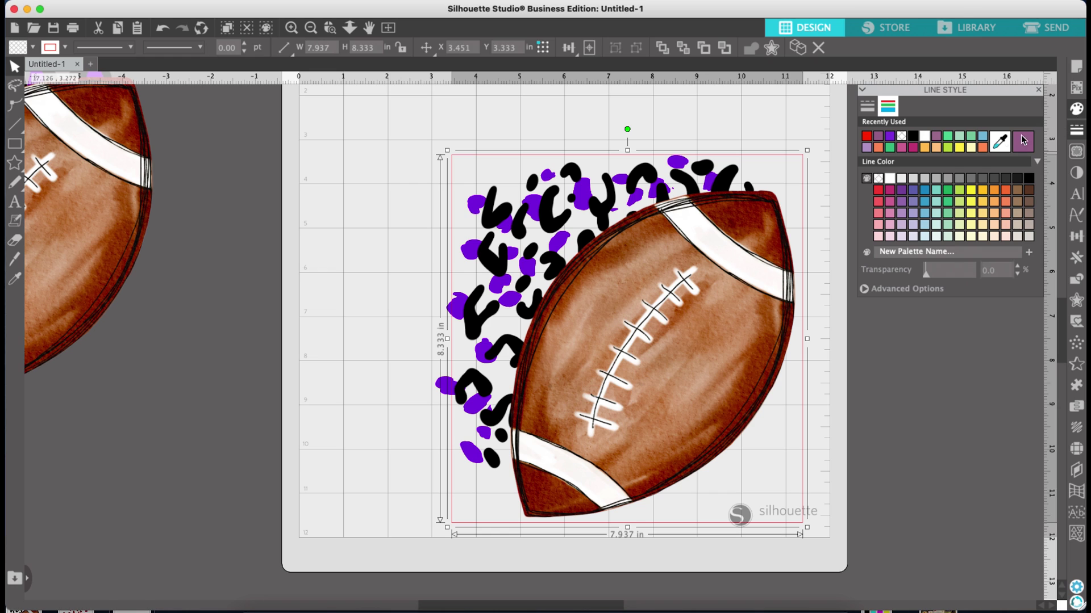
pyautogui.click(866, 136)
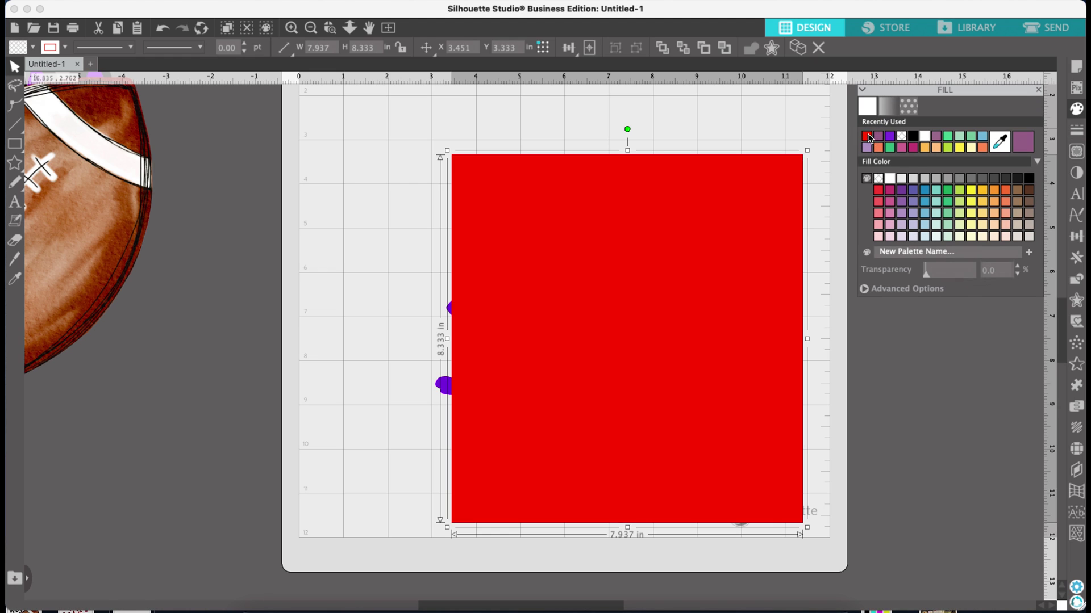
pyautogui.hotkey('ctrl', 'z')
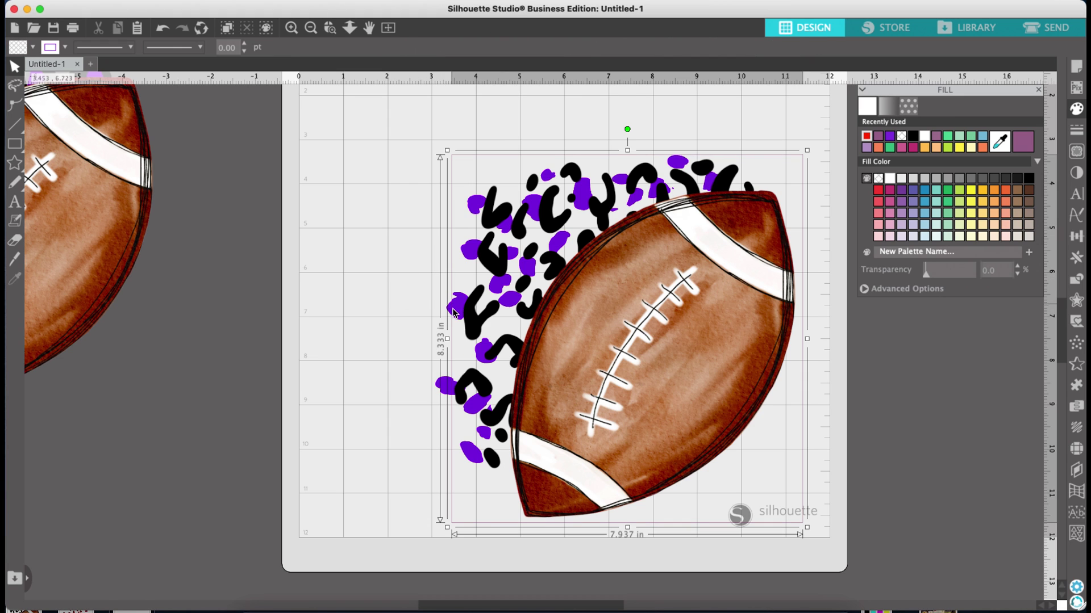
# Step: Move the football image and the purple spots apart, fill the spots with red, and open their line color settings
pyautogui.moveTo(445, 302); pyautogui.dragTo(589, 313)
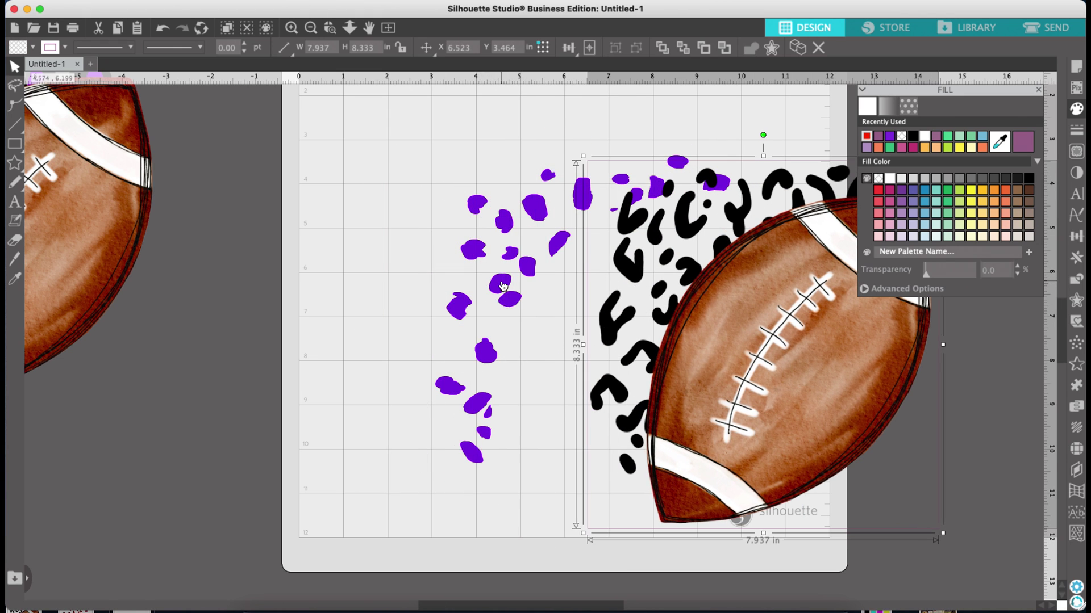
pyautogui.moveTo(500, 283); pyautogui.dragTo(397, 288)
pyautogui.click(866, 136)
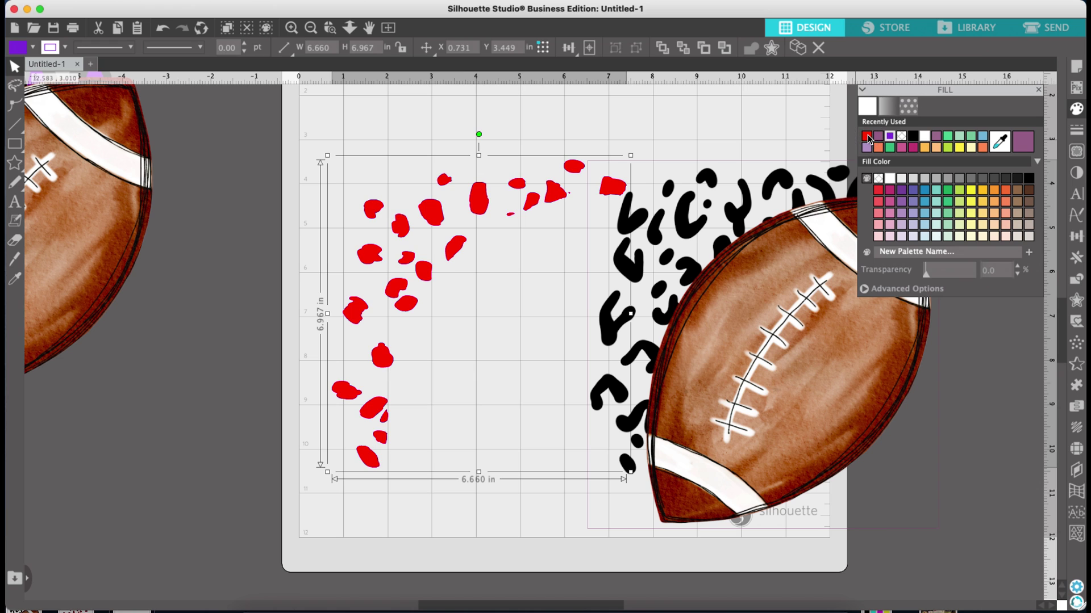
pyautogui.click(1075, 131)
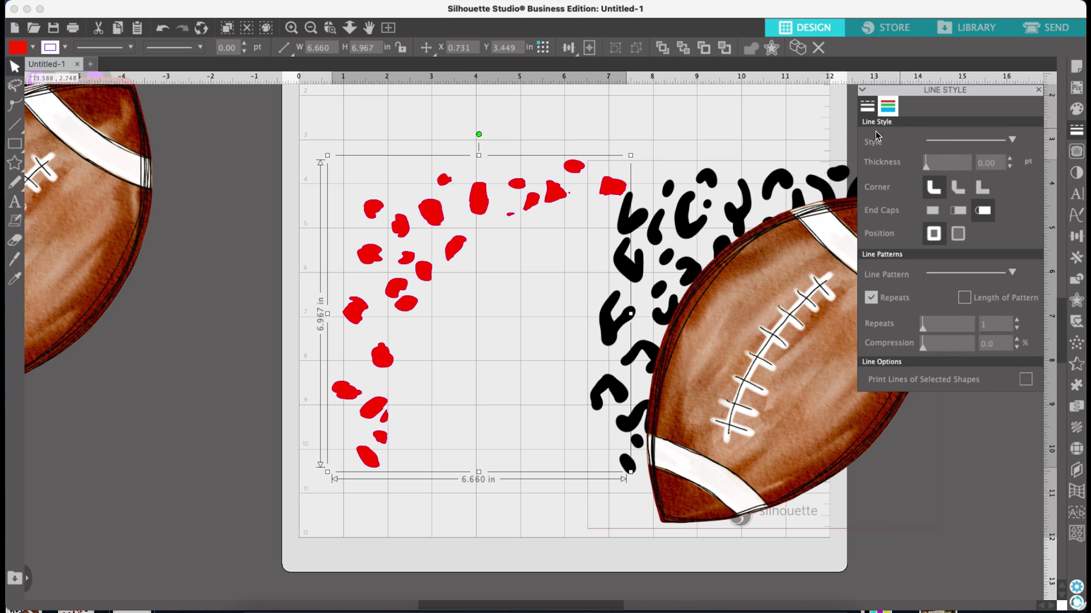
pyautogui.click(888, 108)
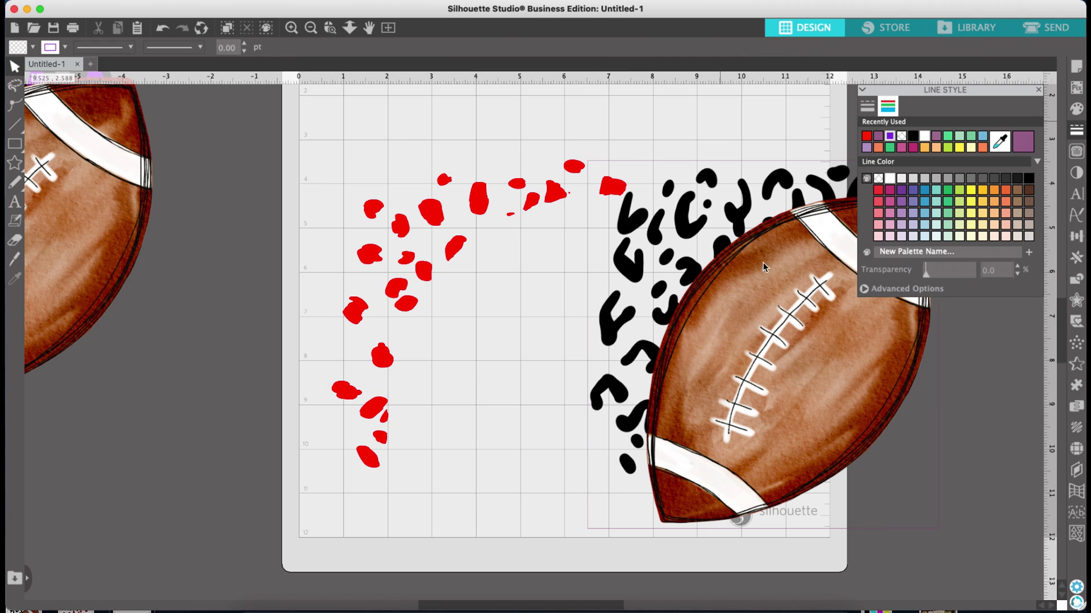
# Step: Move the football image back over the red spots so its black markings frame them
pyautogui.moveTo(762, 263); pyautogui.dragTo(519, 280)
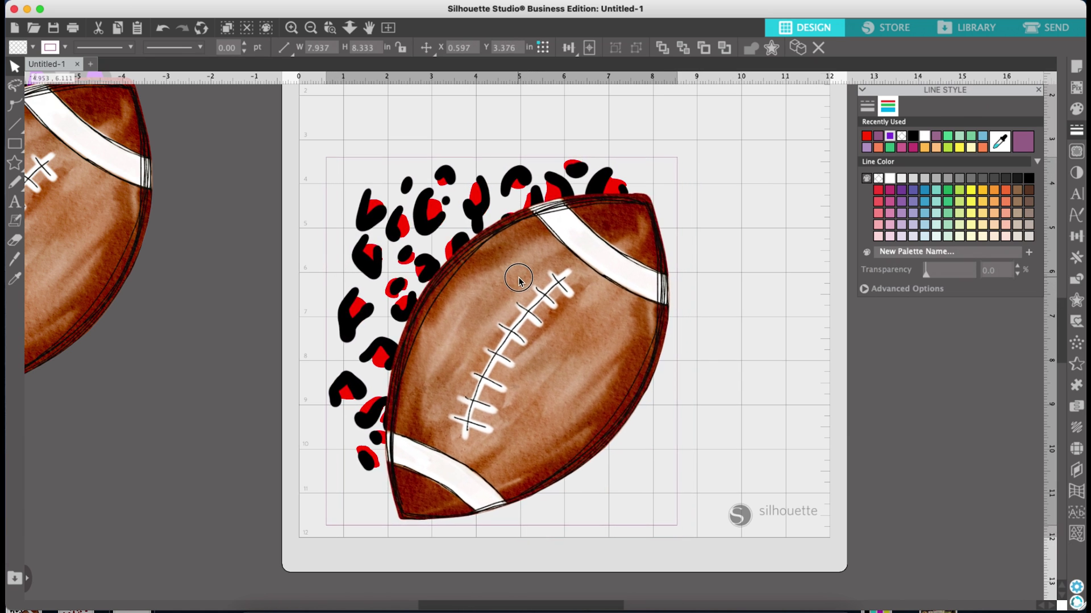
pyautogui.click(731, 308)
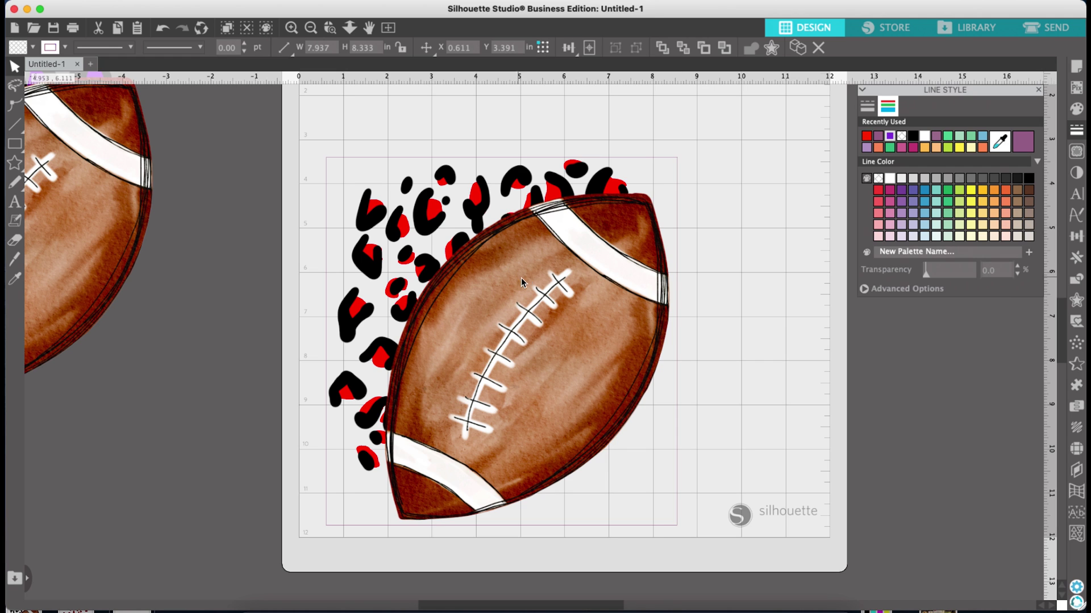
# Step: Move the football image off the red spots and select the spots
pyautogui.moveTo(560, 327); pyautogui.dragTo(686, 320)
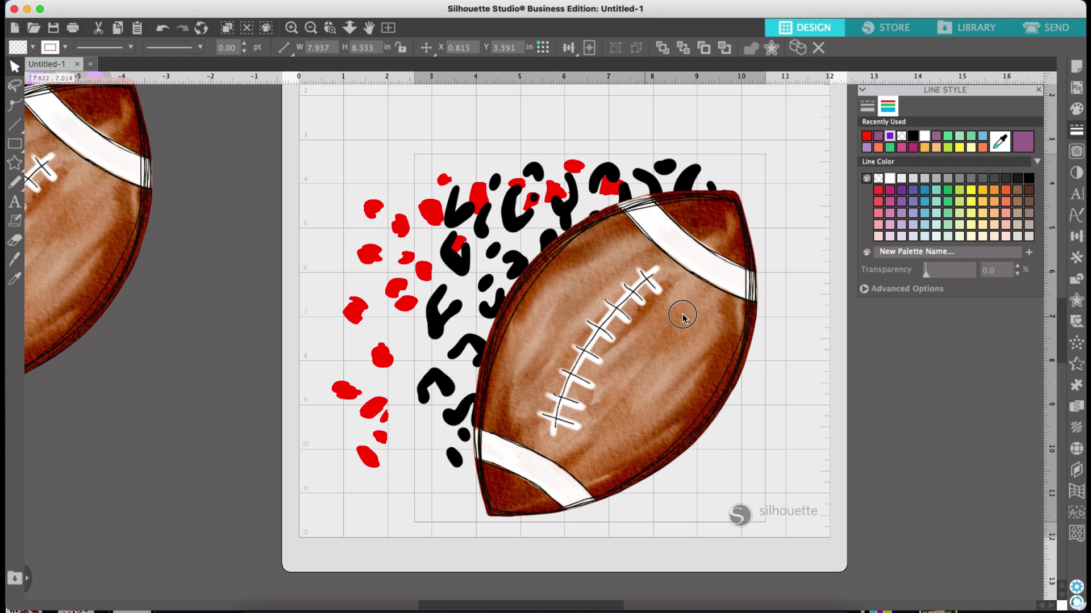
pyautogui.click(396, 230)
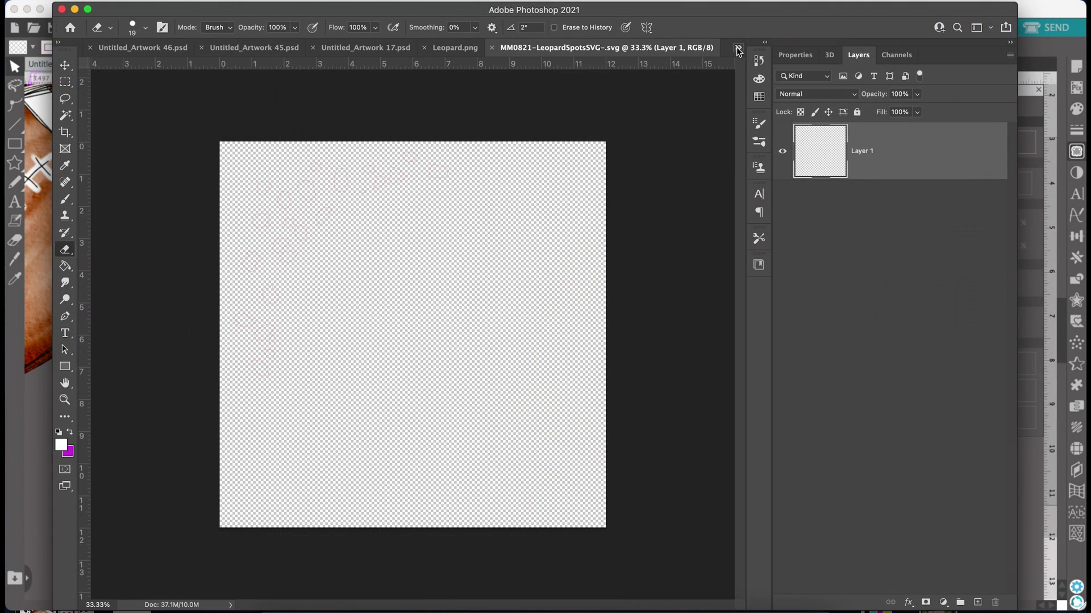
# Step: Switch to Photoshop and open MM0821-FootballLeopardPrint.png and MM0821-LeopardSpotsforPhotoshop-ClippingMask.png
pyautogui.click(739, 52)
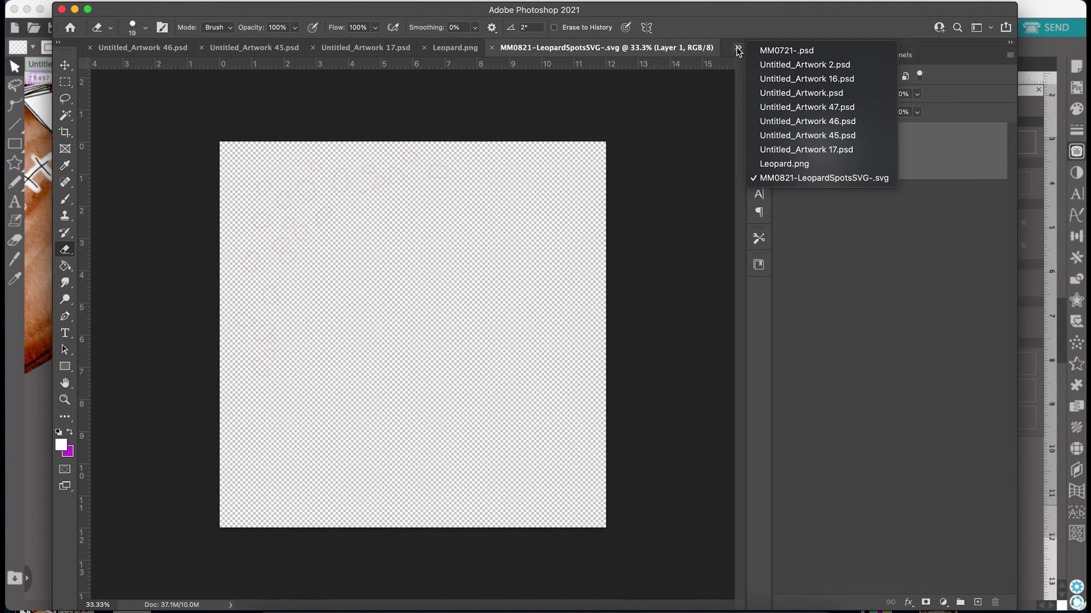
pyautogui.click(703, 144)
pyautogui.moveTo(68, 599); pyautogui.dragTo(717, 50)
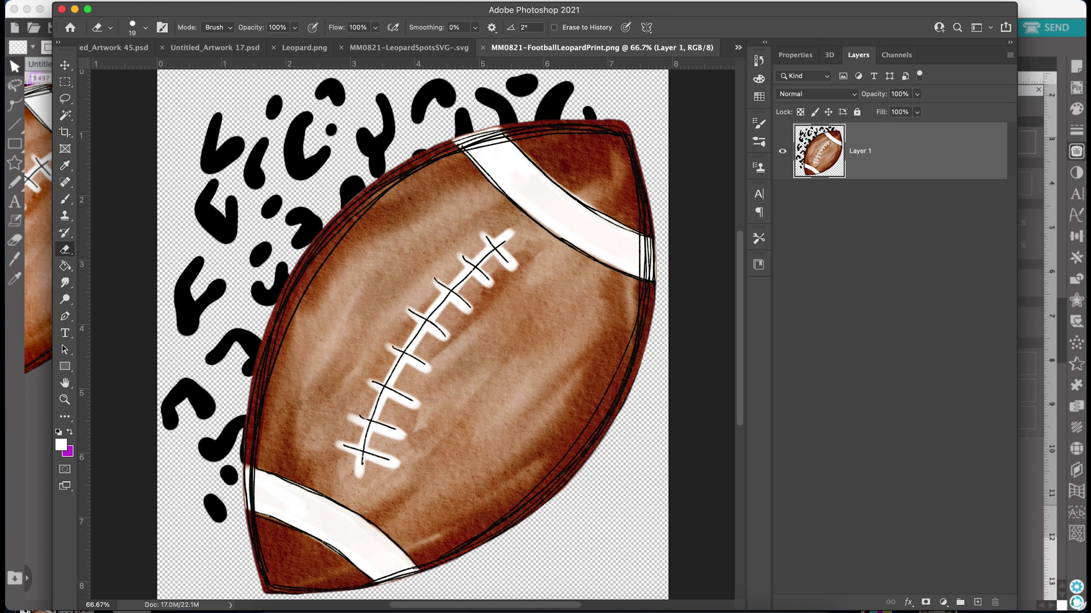
pyautogui.moveTo(198, 568); pyautogui.dragTo(565, 199)
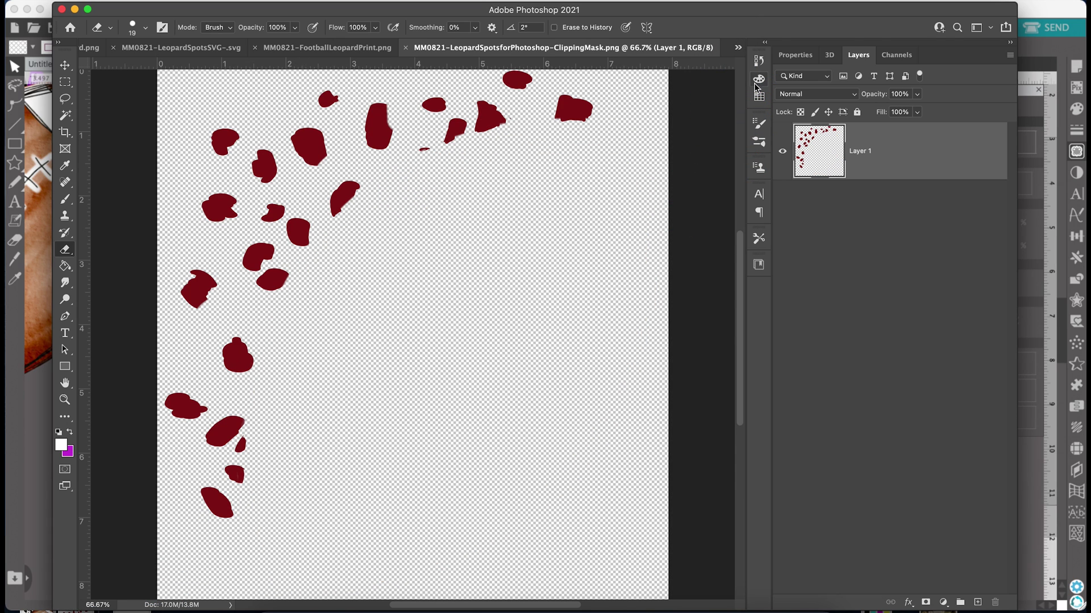
# Step: Place the MM0821-LeopardSpotsforPhotoshop-ClippingMask image into the football document and move its layer beneath the football layer
pyautogui.click(327, 48)
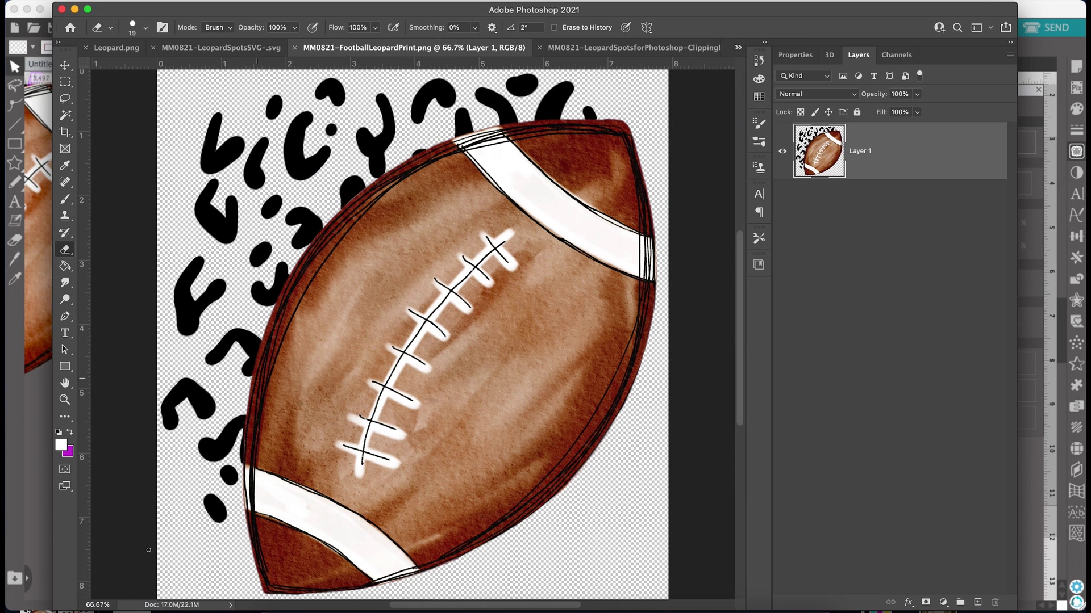
pyautogui.moveTo(233, 609); pyautogui.dragTo(324, 401)
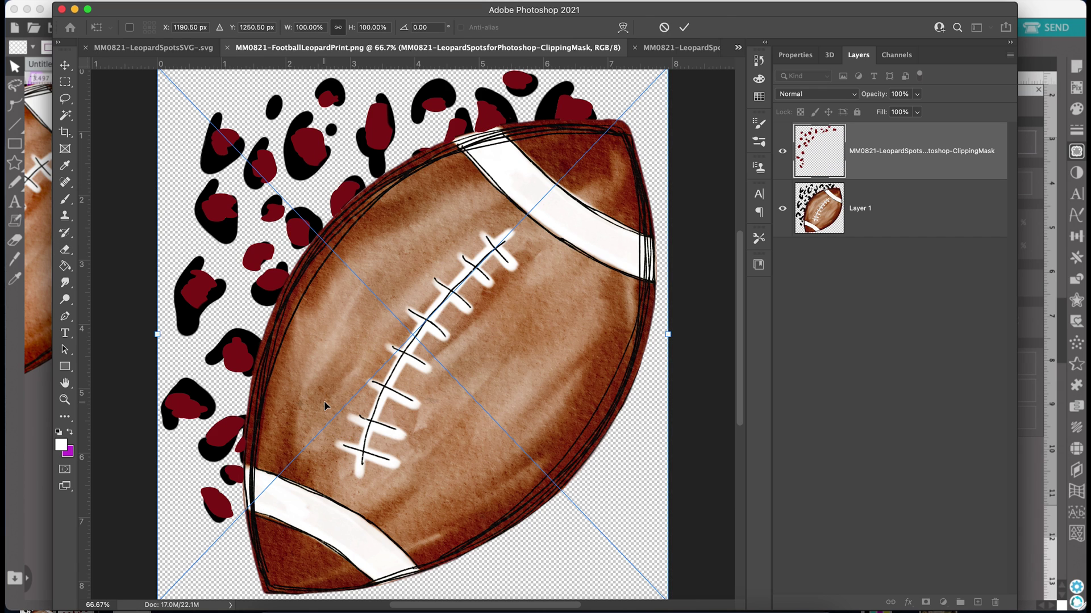
pyautogui.press('Return')
pyautogui.moveTo(909, 151); pyautogui.dragTo(900, 271)
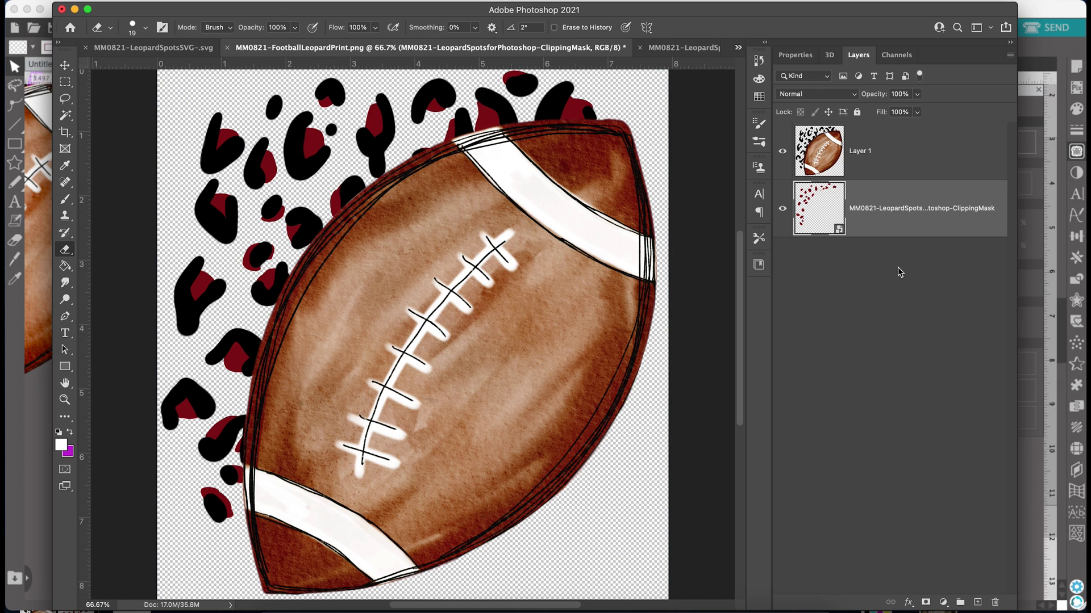
pyautogui.click(848, 307)
pyautogui.press('super+0')
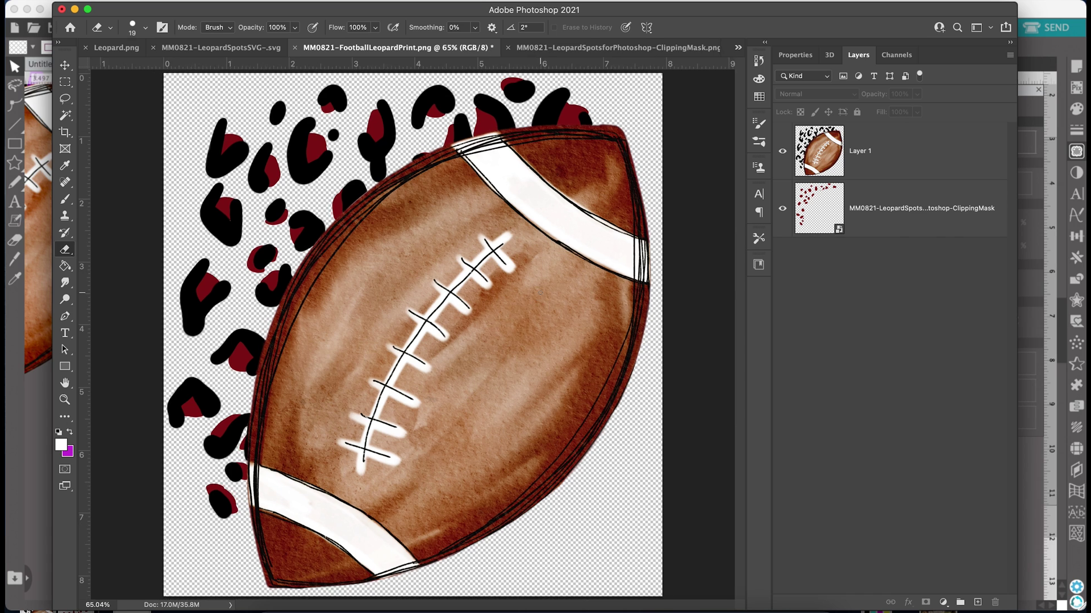
# Step: Add a new layer directly above the spots layer and set the foreground color to dark purple #622585
pyautogui.click(896, 220)
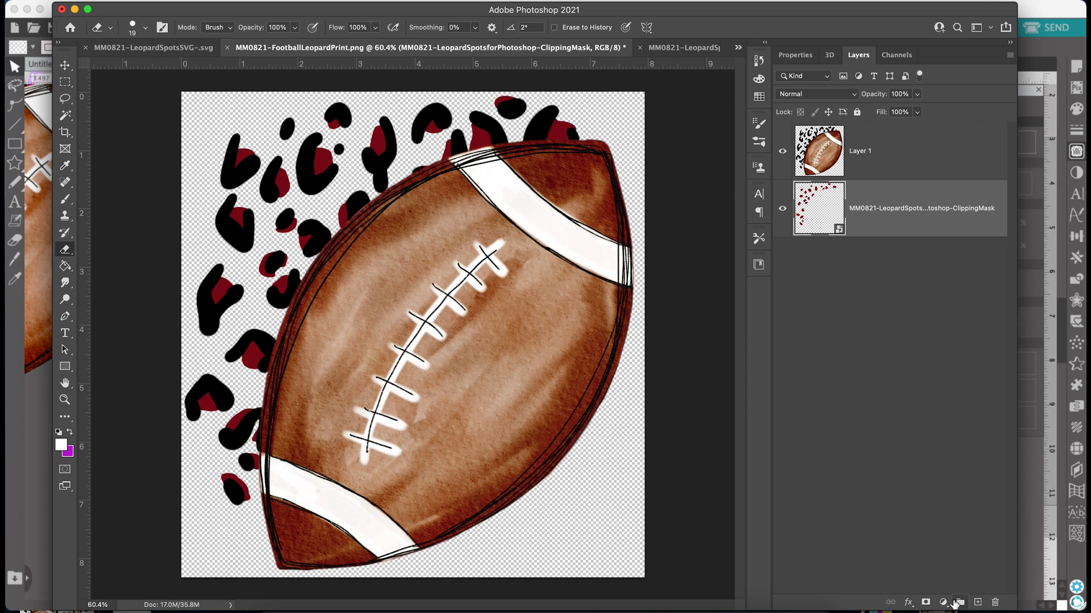
pyautogui.click(976, 604)
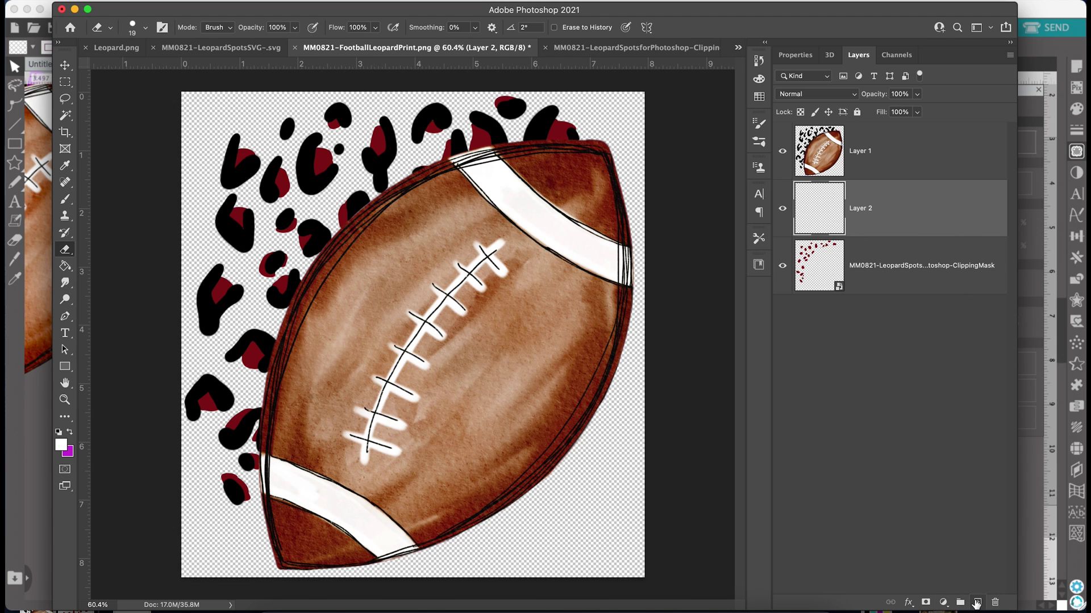
pyautogui.click(69, 432)
pyautogui.click(61, 444)
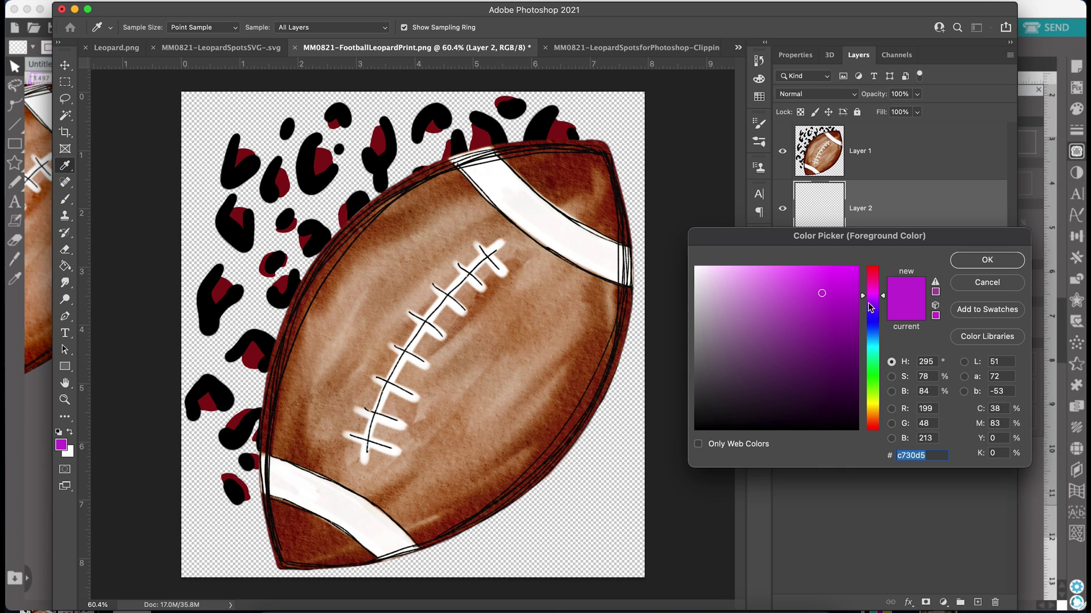
pyautogui.moveTo(884, 297)
pyautogui.mouseDown()
pyautogui.moveTo(882, 380)
pyautogui.moveTo(881, 305)
pyautogui.moveTo(813, 345)
pyautogui.mouseUp()
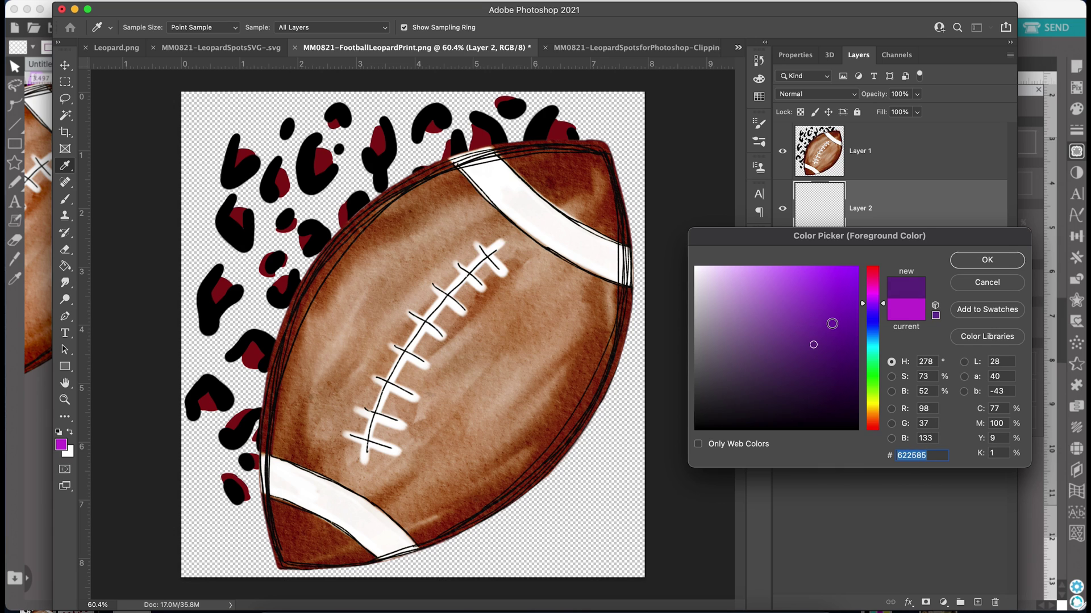
pyautogui.click(979, 262)
pyautogui.press('e')
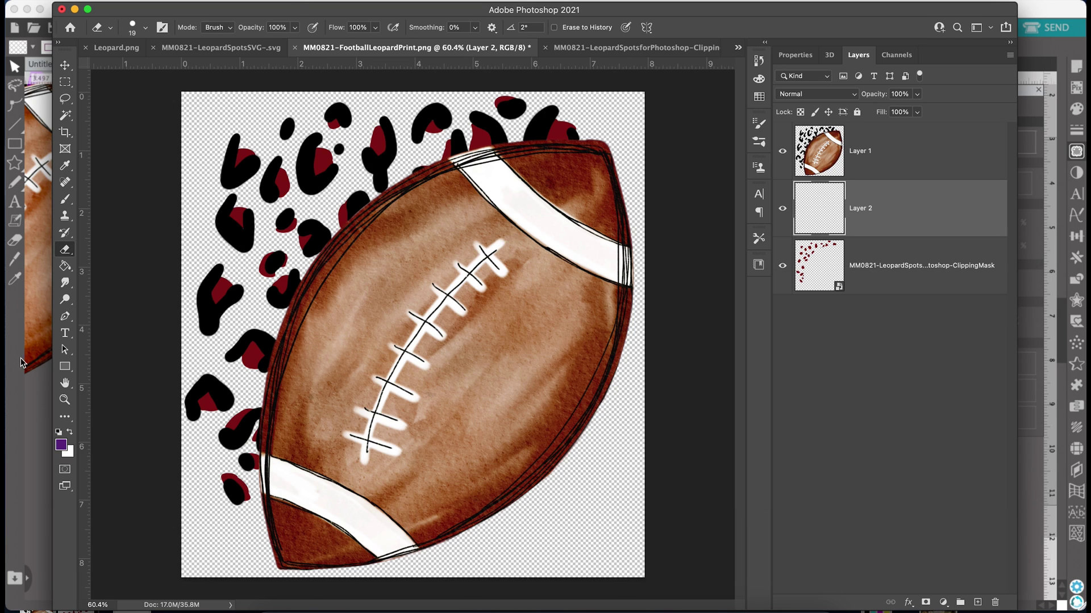
# Step: Fill the new layer with the purple and clip it to the leopard spots layer
pyautogui.click(65, 266)
pyautogui.click(326, 285)
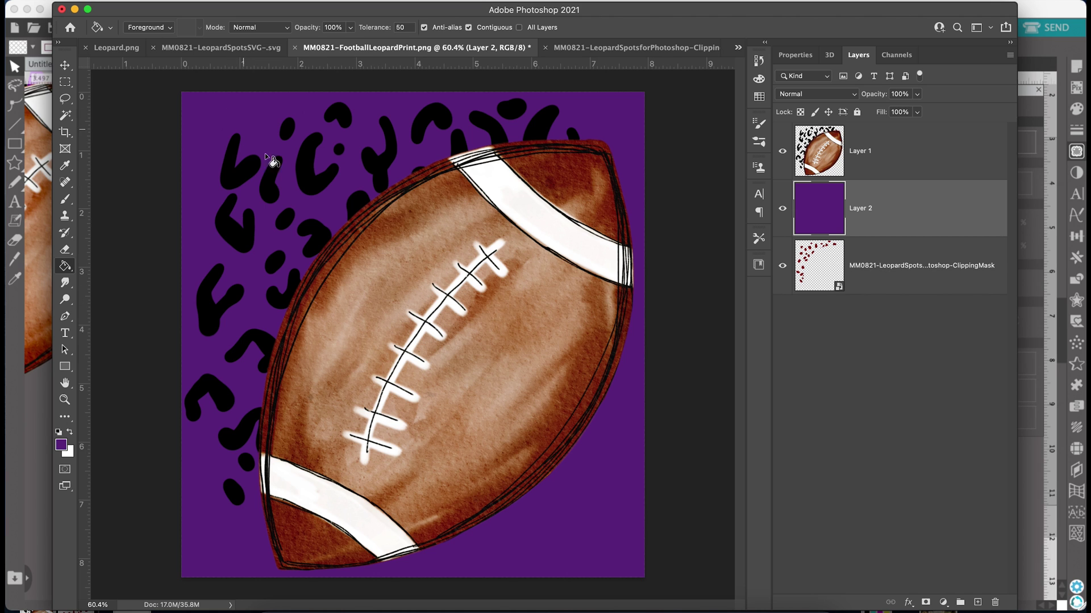
pyautogui.rightClick(875, 207)
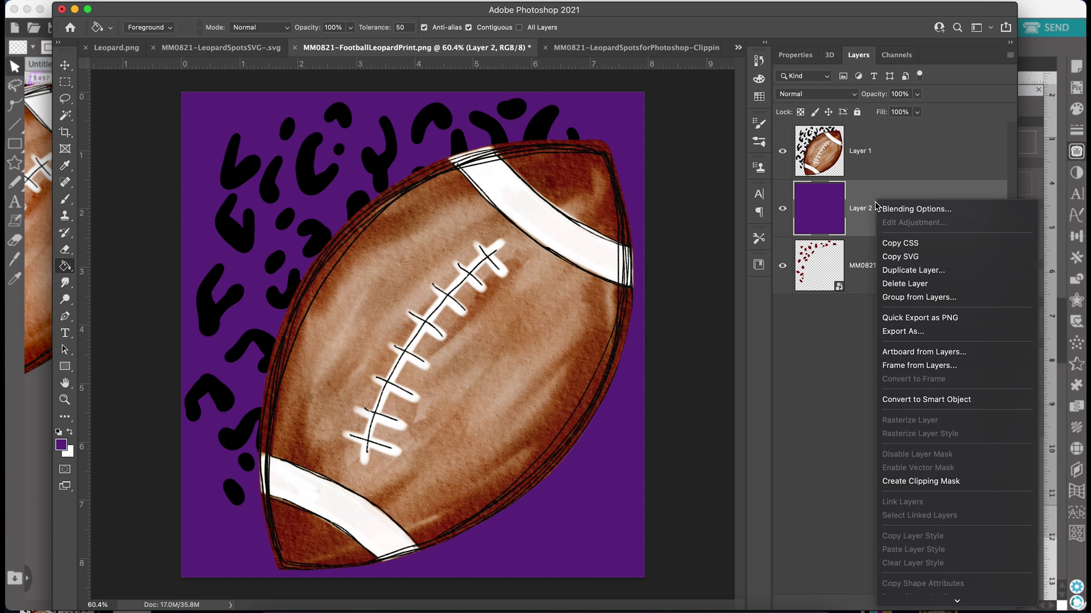
pyautogui.click(945, 485)
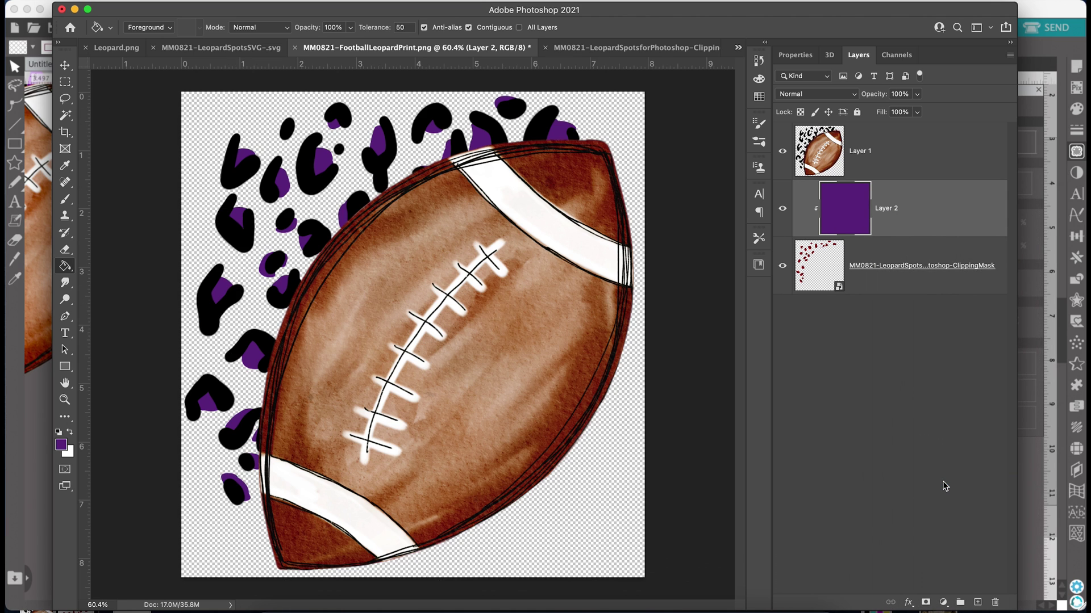
pyautogui.click(870, 364)
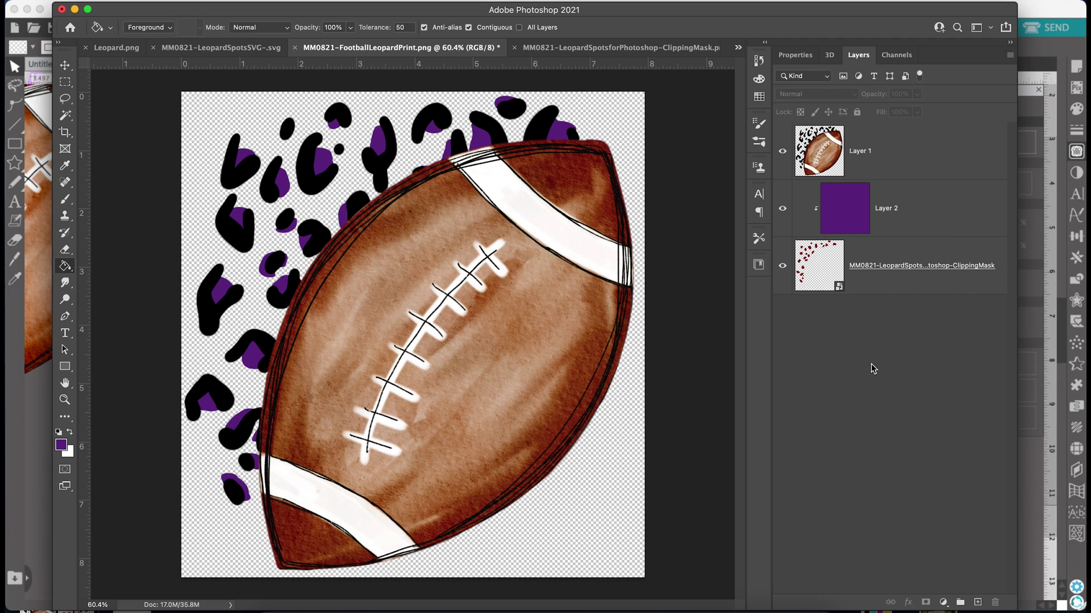
# Step: Add a new layer beneath all the others and fill it with white as a background
pyautogui.click(961, 603)
pyautogui.moveTo(902, 160); pyautogui.dragTo(886, 358)
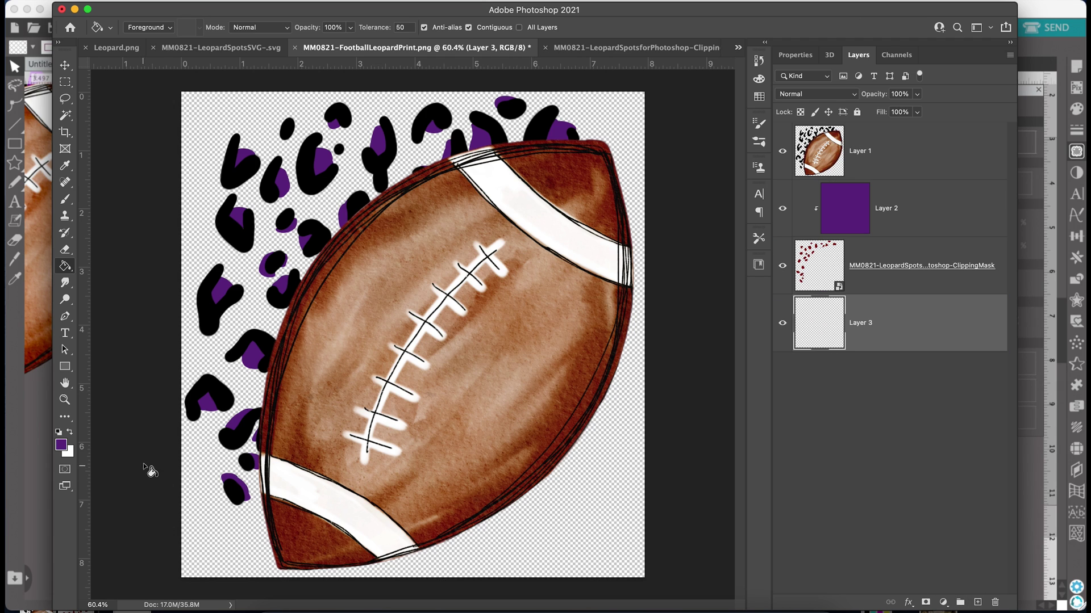
pyautogui.click(68, 433)
pyautogui.click(206, 539)
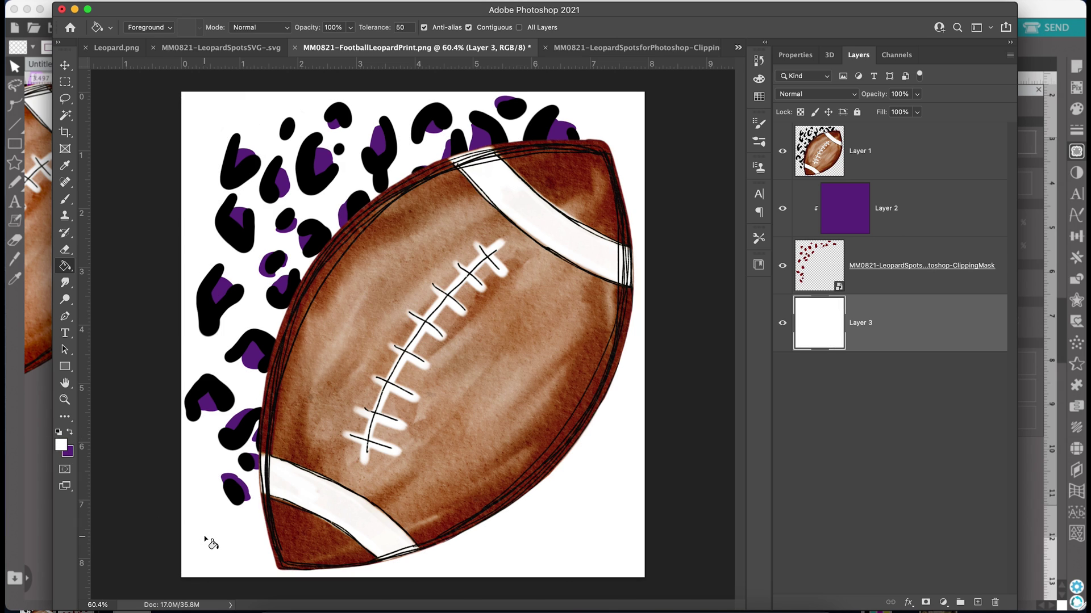
# Step: Recolor the spots by filling the clipped color layer with bright red #f10000
pyautogui.click(889, 206)
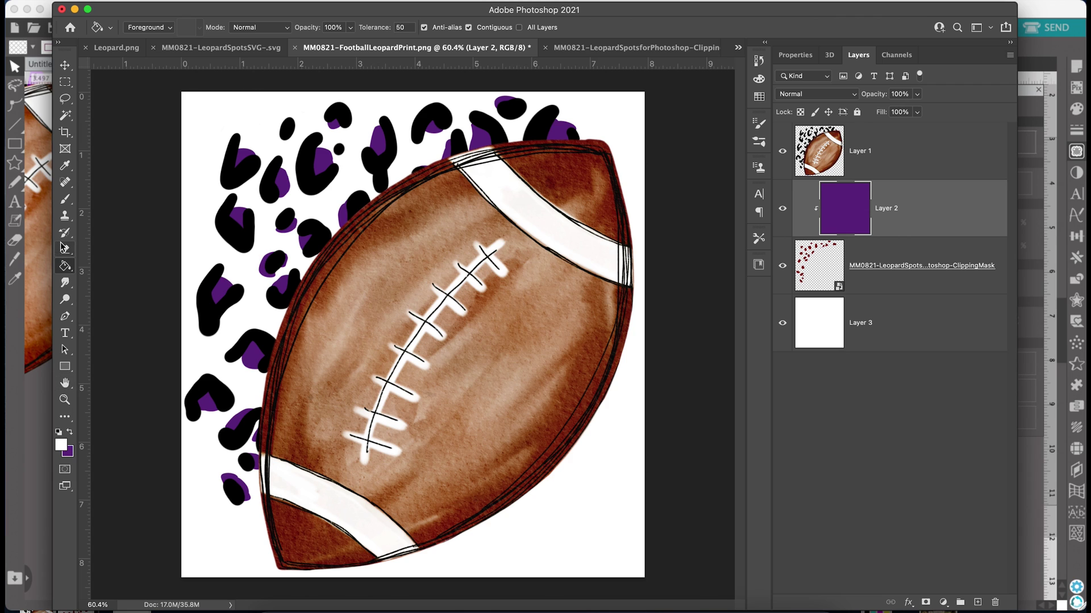
pyautogui.click(65, 447)
pyautogui.click(850, 288)
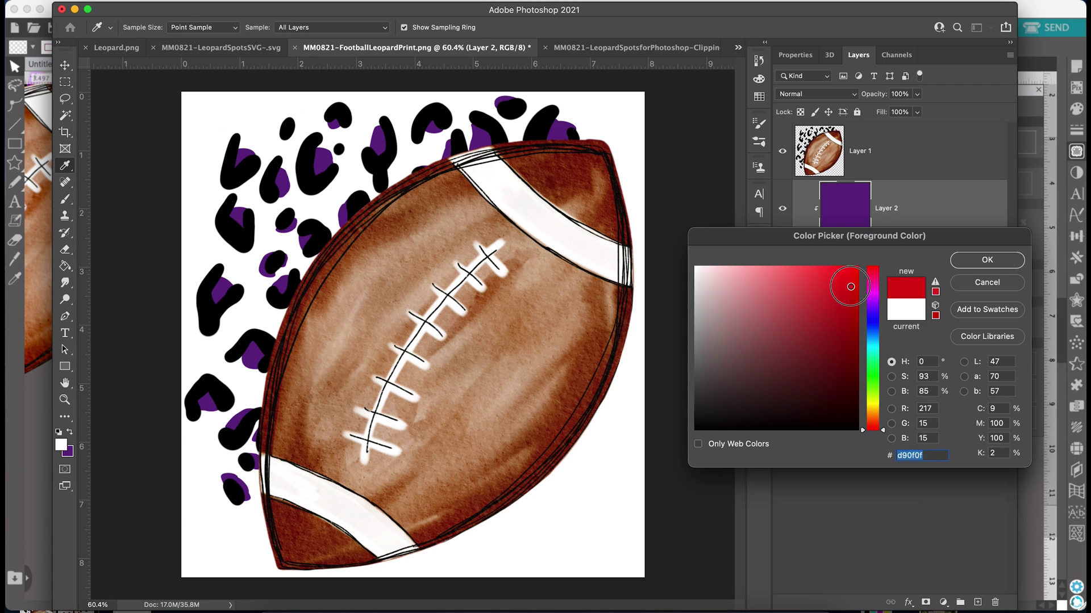
pyautogui.click(984, 263)
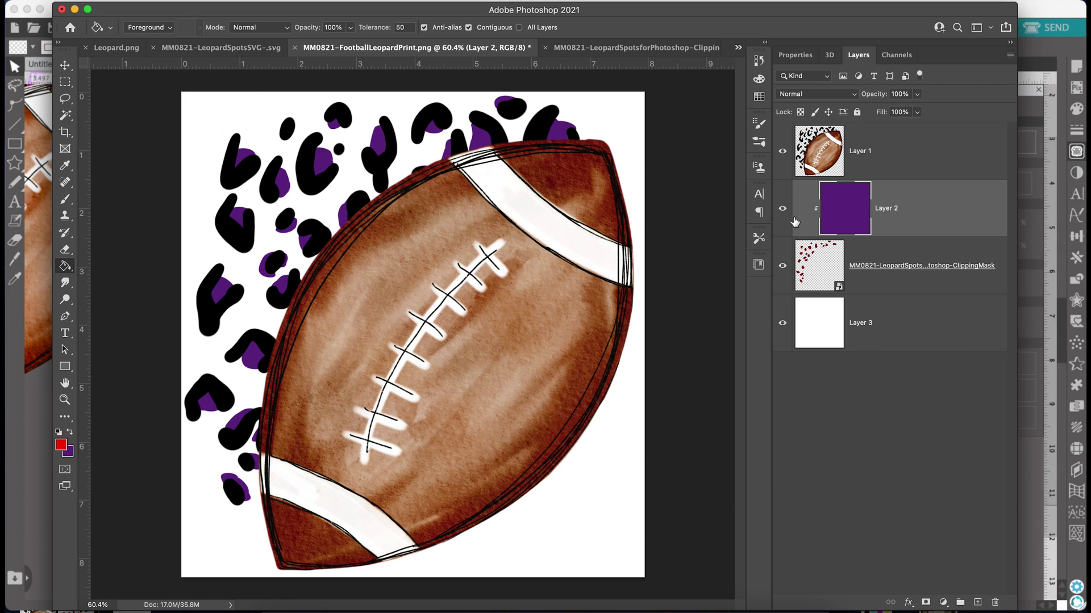
pyautogui.click(246, 269)
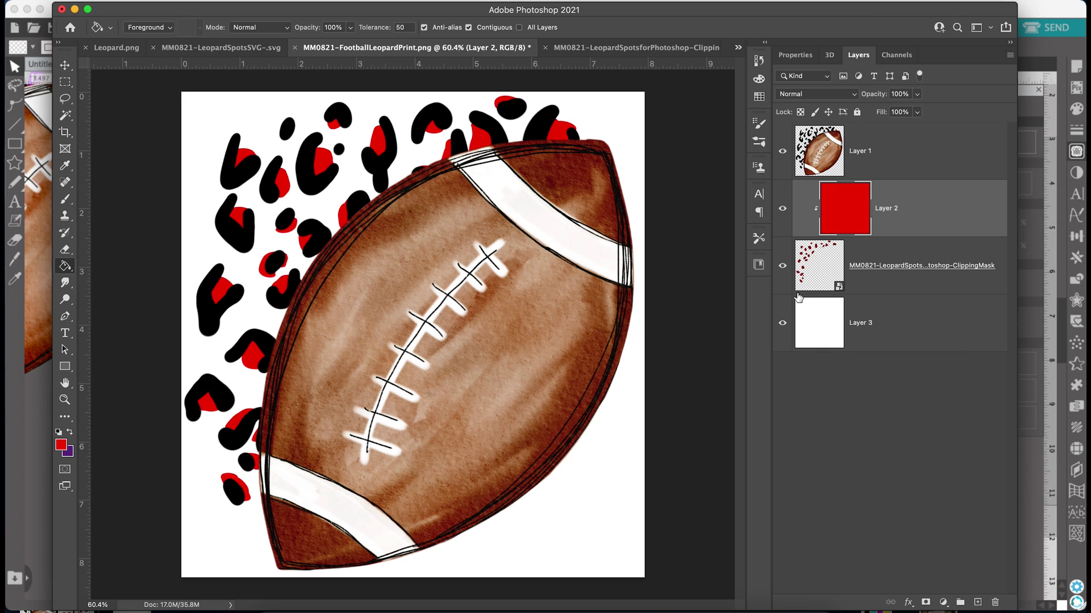
# Step: Fill the clipped color layer with blue #0351c6 and hide the white background layer
pyautogui.click(63, 447)
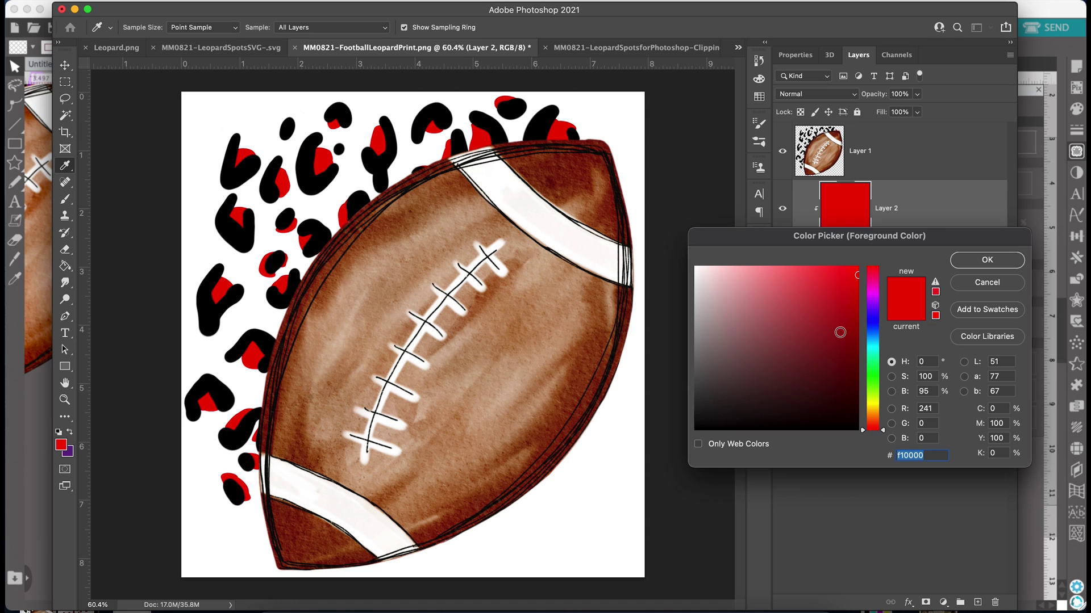
pyautogui.moveTo(872, 323)
pyautogui.mouseDown()
pyautogui.moveTo(877, 331)
pyautogui.moveTo(850, 311)
pyautogui.moveTo(855, 303)
pyautogui.mouseUp()
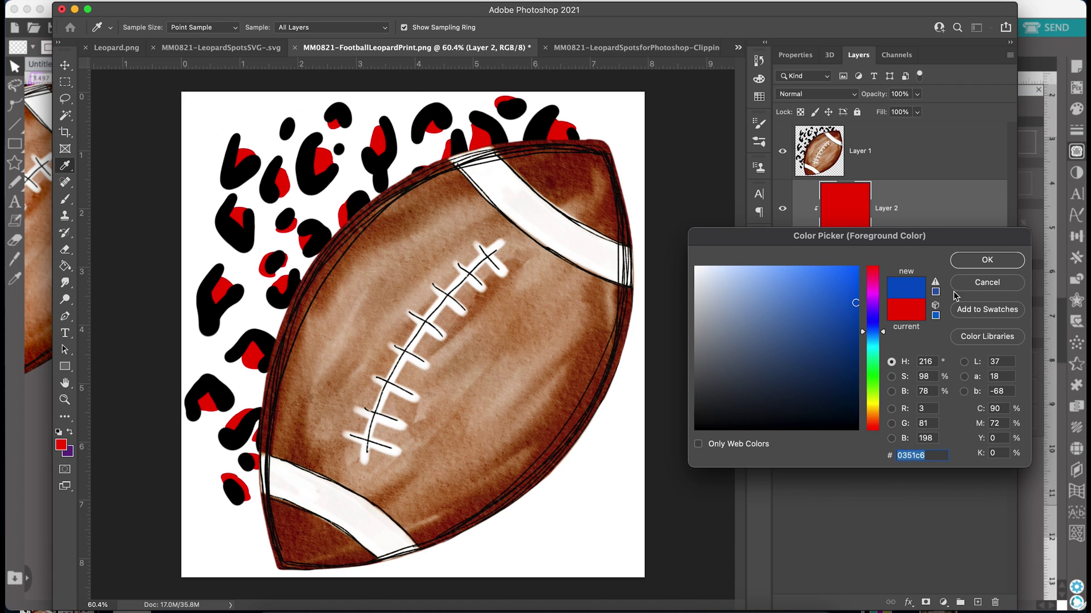
pyautogui.click(998, 259)
pyautogui.click(514, 288)
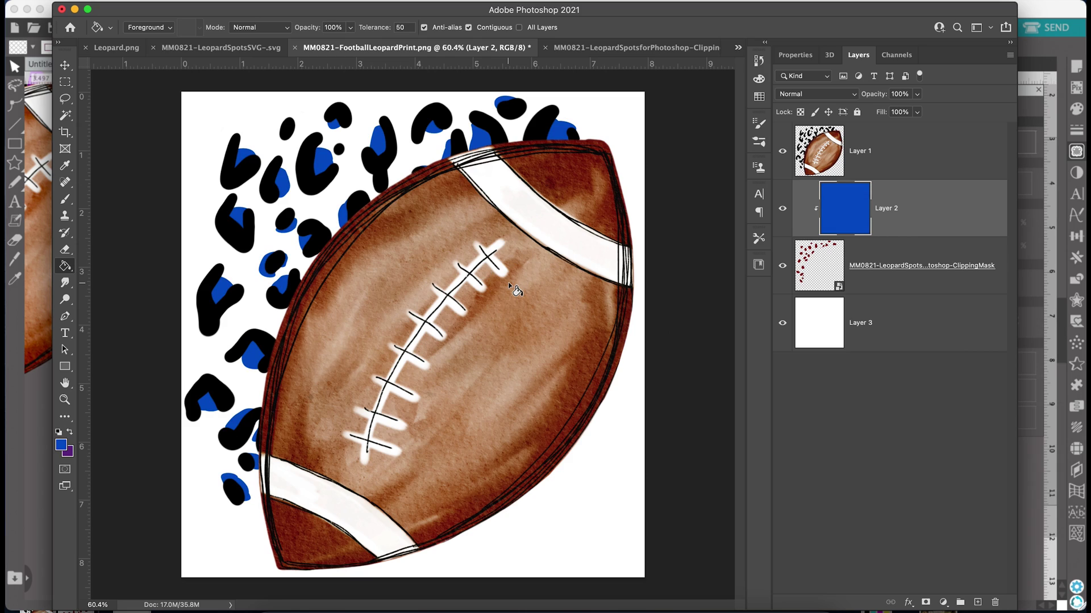
pyautogui.click(782, 323)
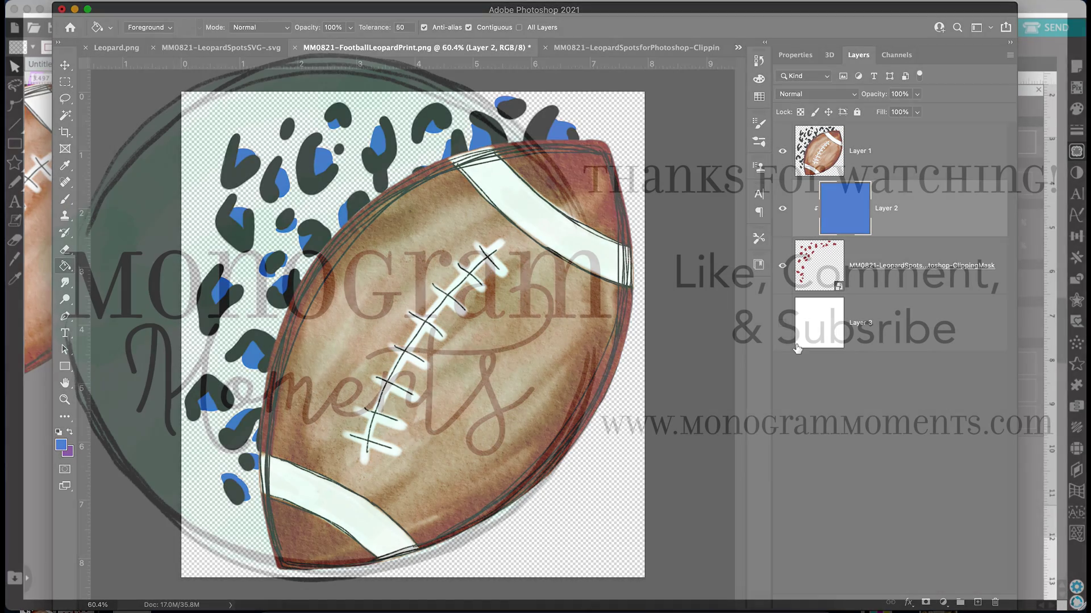